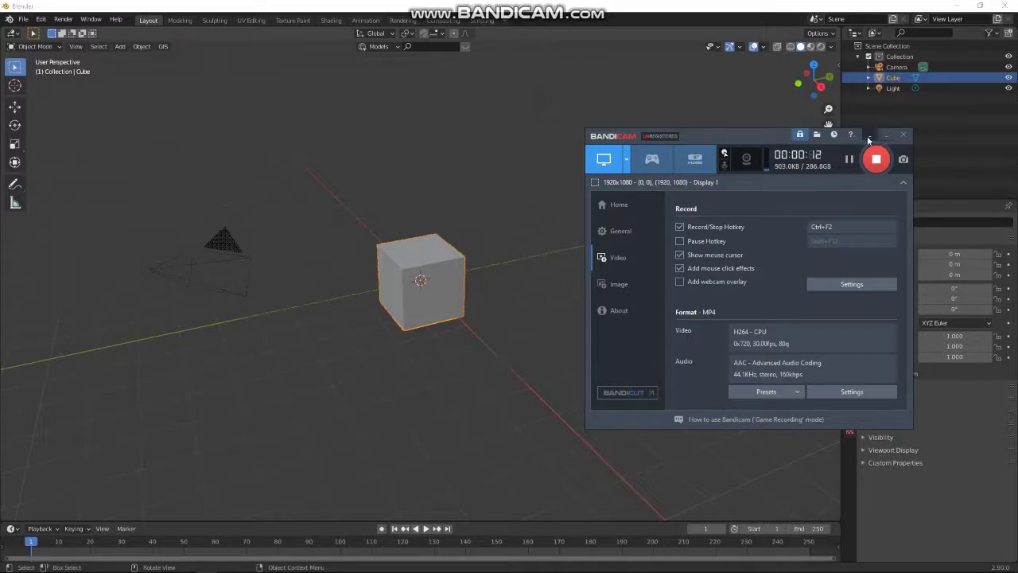
# - Delete the default cube from the scene
pyautogui.click(872, 136)
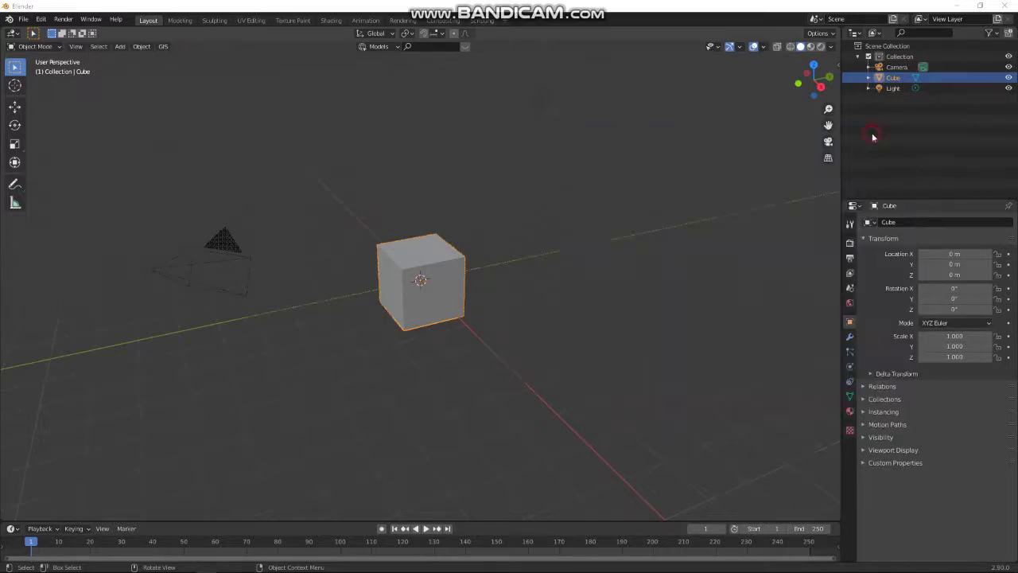
pyautogui.moveTo(502, 293); pyautogui.dragTo(446, 278, button='middle')
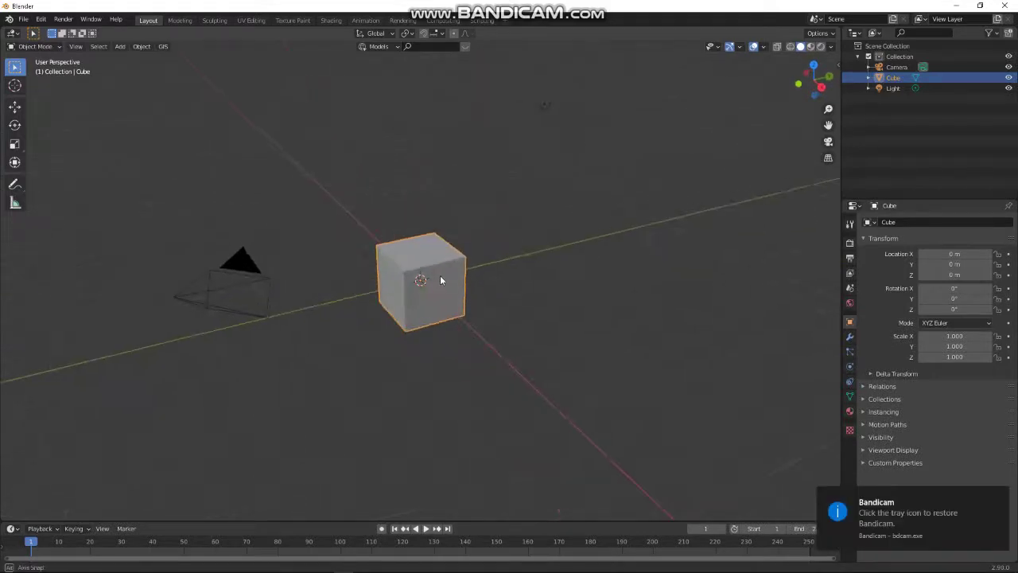
pyautogui.press('x')
pyautogui.click(435, 256)
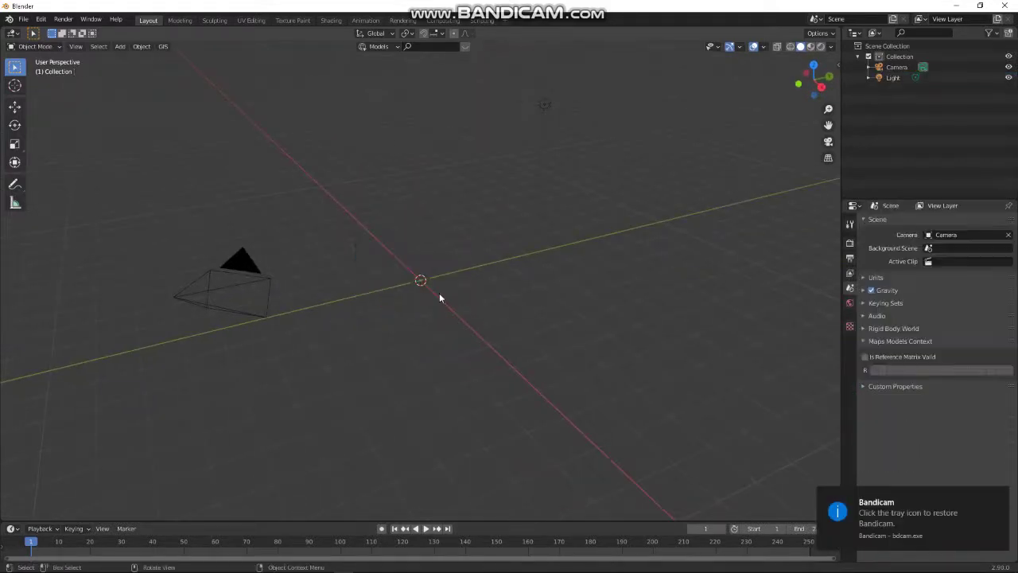
# - Add a UV sphere at the origin with 64 segments and 16 rings
pyautogui.hotkey('shift', 'a')
pyautogui.moveTo(436, 294)
pyautogui.click(485, 325)
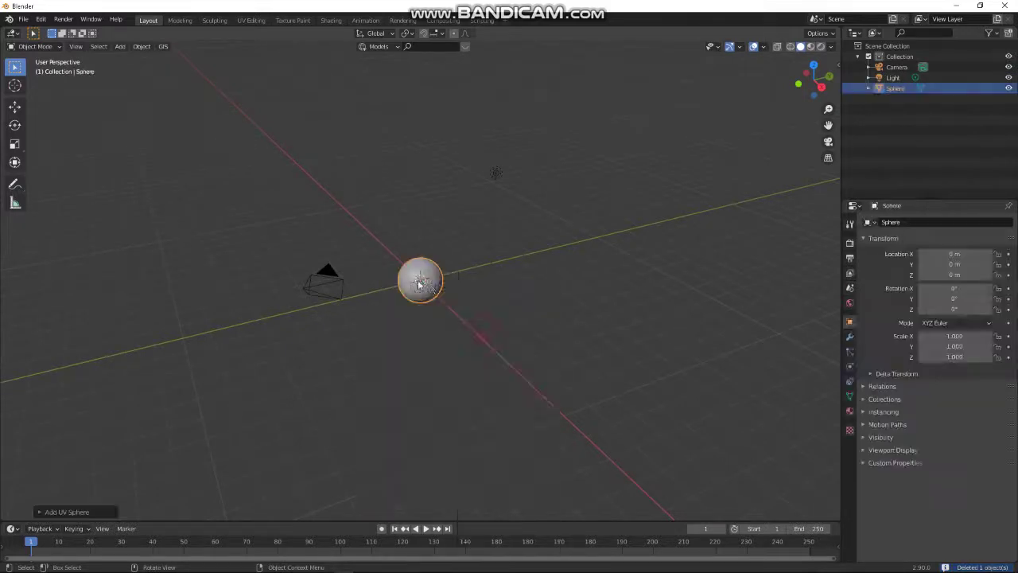
pyautogui.moveTo(457, 284); pyautogui.dragTo(460, 284, button='middle')
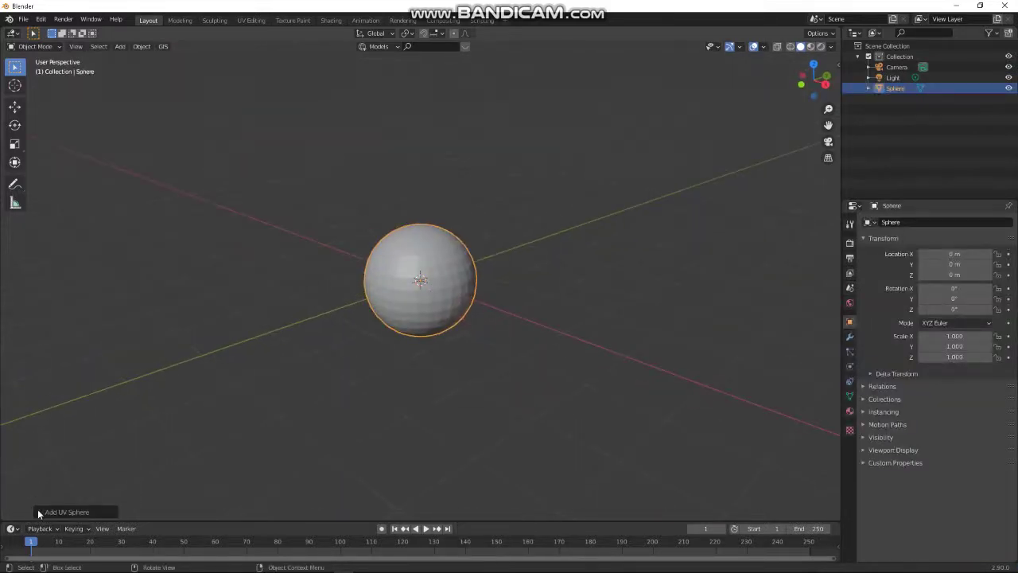
pyautogui.click(38, 512)
pyautogui.click(101, 396)
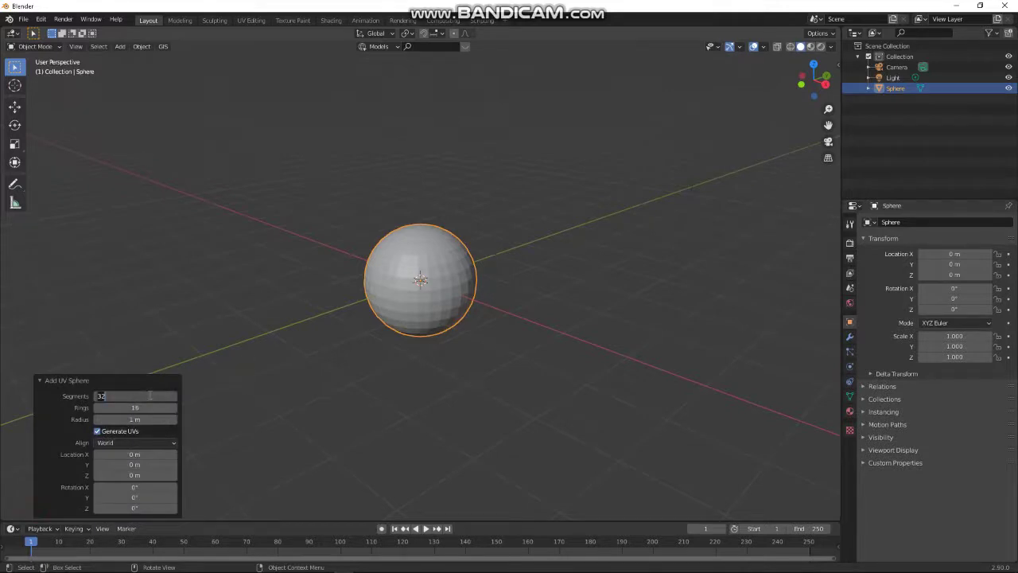
pyautogui.press('Return')
pyautogui.moveTo(321, 369); pyautogui.dragTo(354, 346, button='middle')
pyautogui.scroll(2, 445, 288)
# - Apply smooth shading to the sphere
pyautogui.rightClick(467, 241)
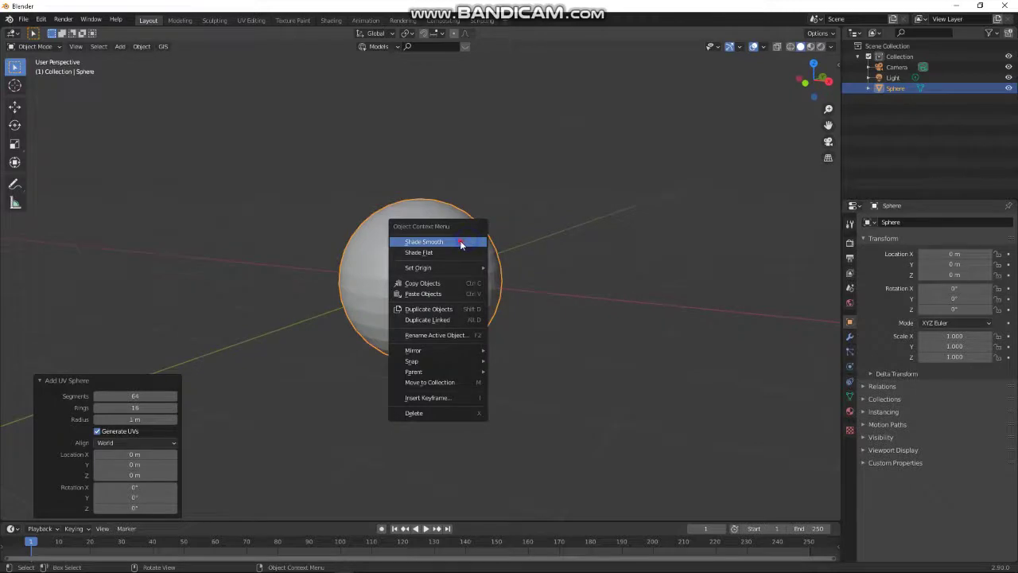
pyautogui.click(465, 241)
pyautogui.moveTo(438, 284); pyautogui.dragTo(432, 183, button='middle')
pyautogui.scroll(2, 420, 321)
pyautogui.scroll(-2, 414, 270)
pyautogui.scroll(2, 447, 266)
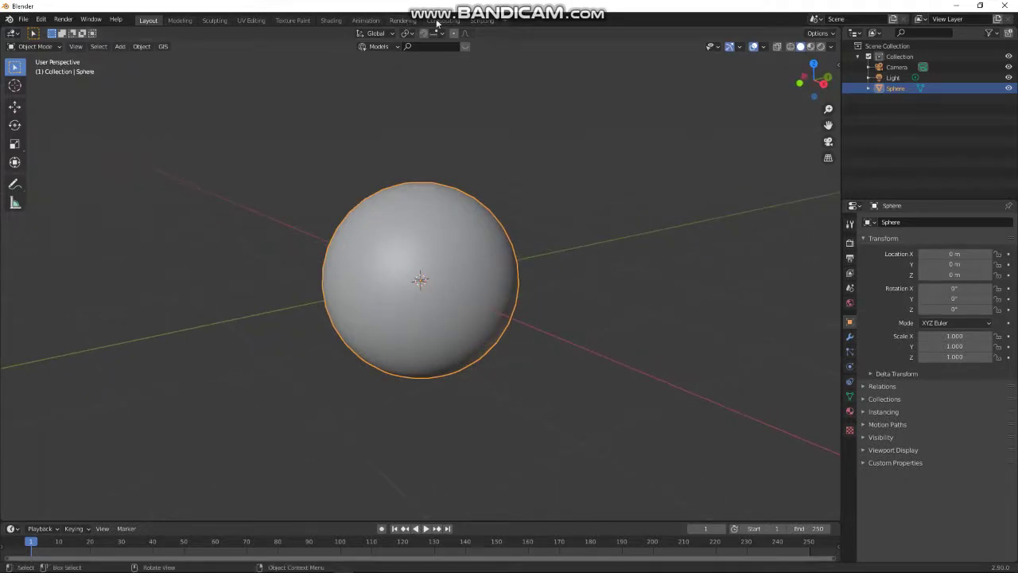
# - Switch to the Shading workspace and create a new material for the sphere
pyautogui.click(345, 22)
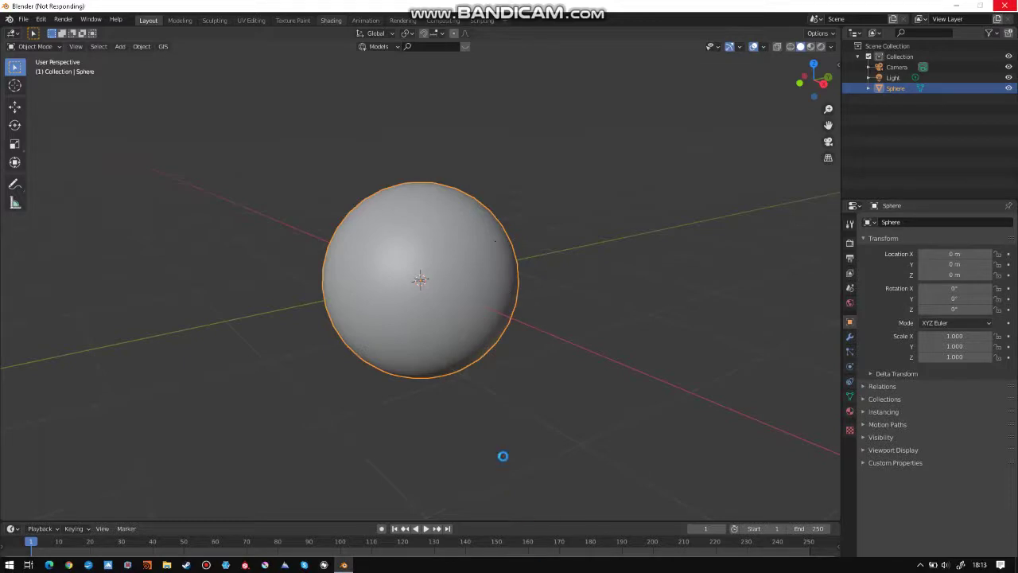
pyautogui.scroll(4, 521, 233)
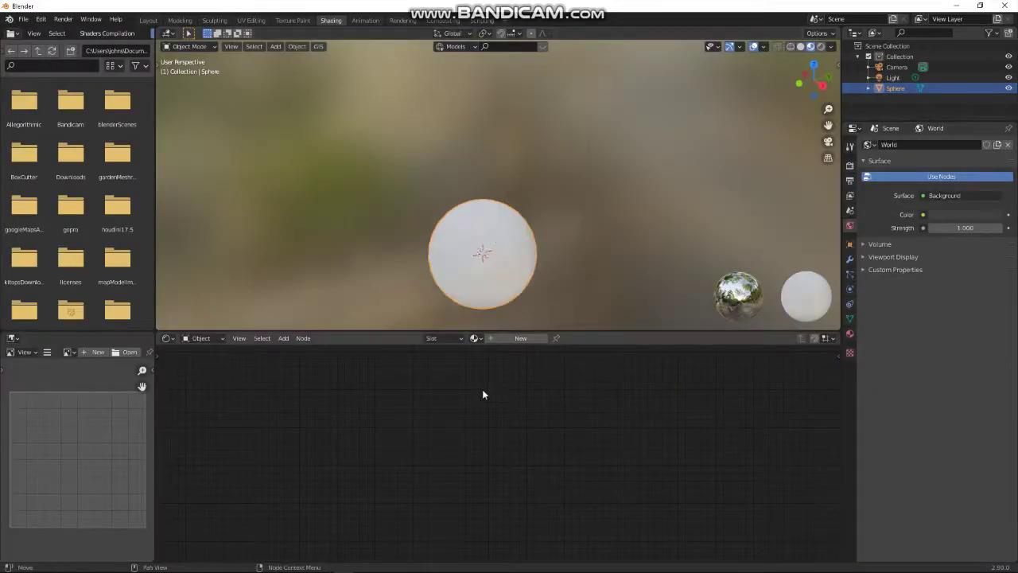
pyautogui.click(518, 338)
pyautogui.click(437, 357)
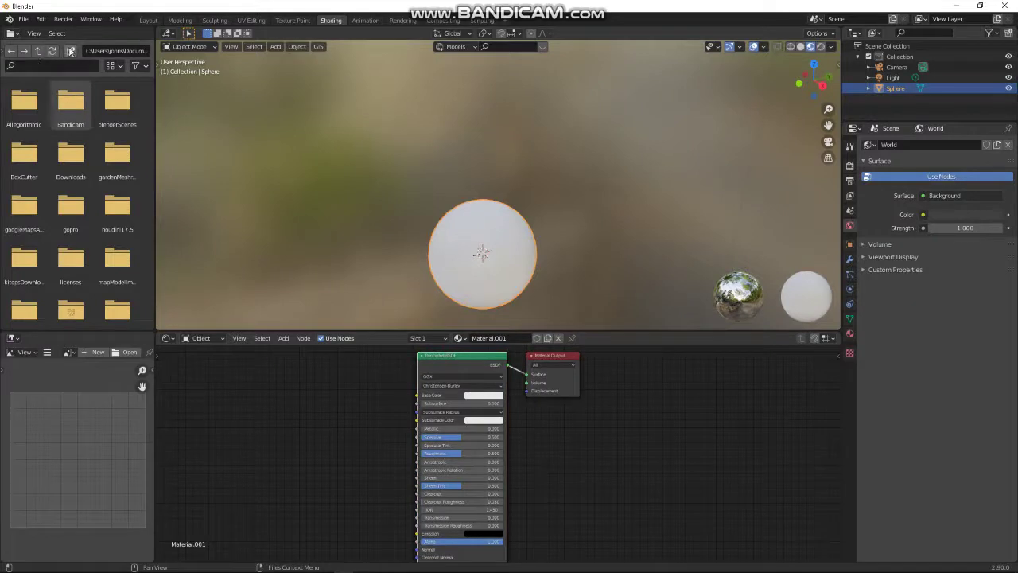
# - Browse to the Desktop folder in the file browser to reach the planet texture images
pyautogui.click(89, 50)
pyautogui.click(115, 67)
pyautogui.click(116, 67)
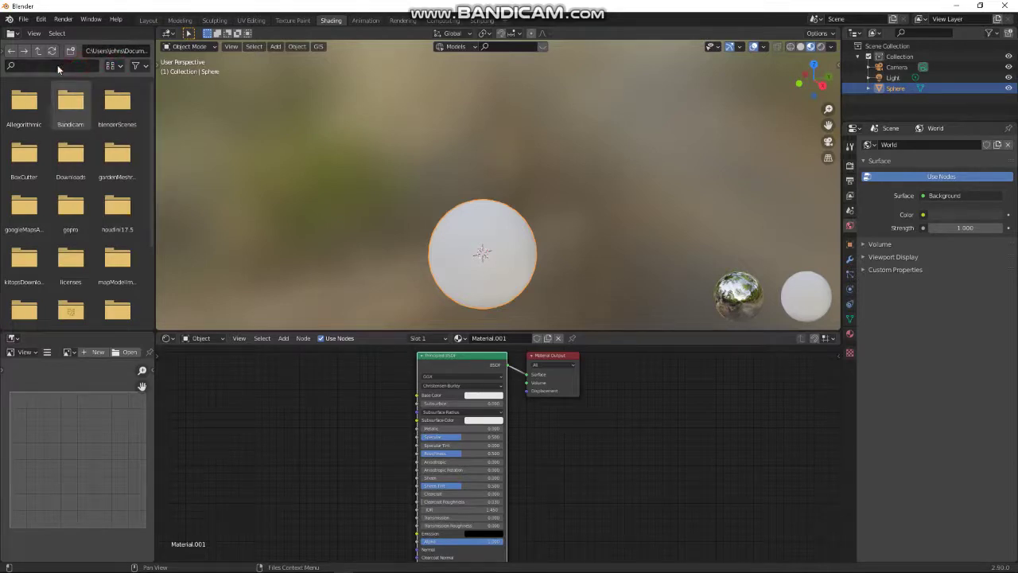
pyautogui.click(38, 51)
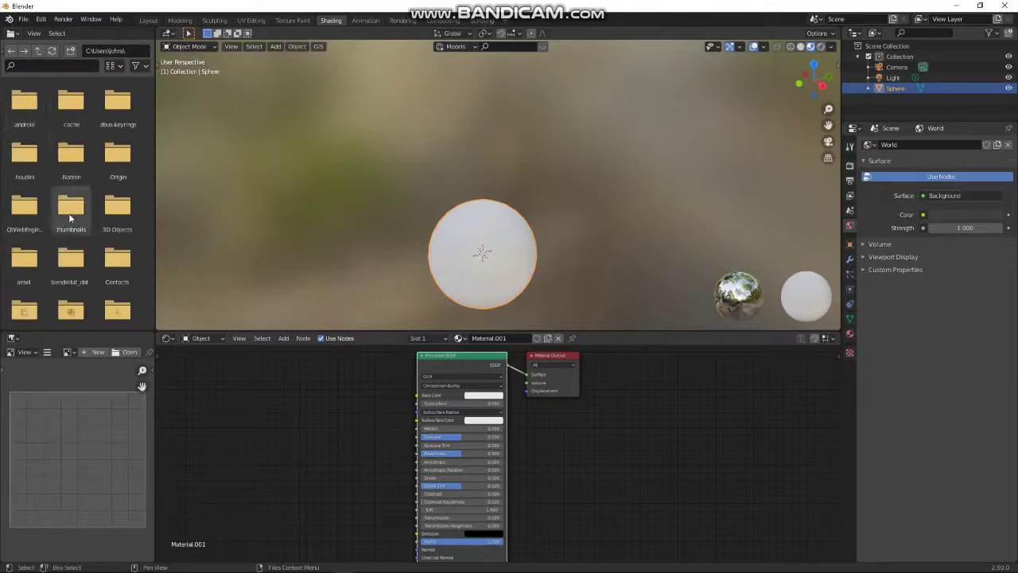
pyautogui.scroll(-1, 90, 258)
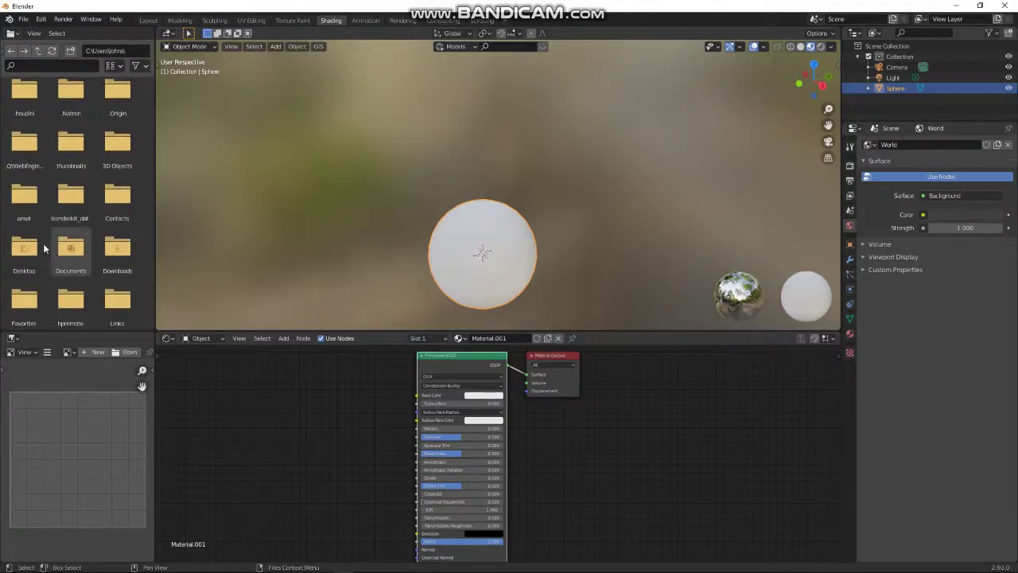
pyautogui.doubleClick(24, 290)
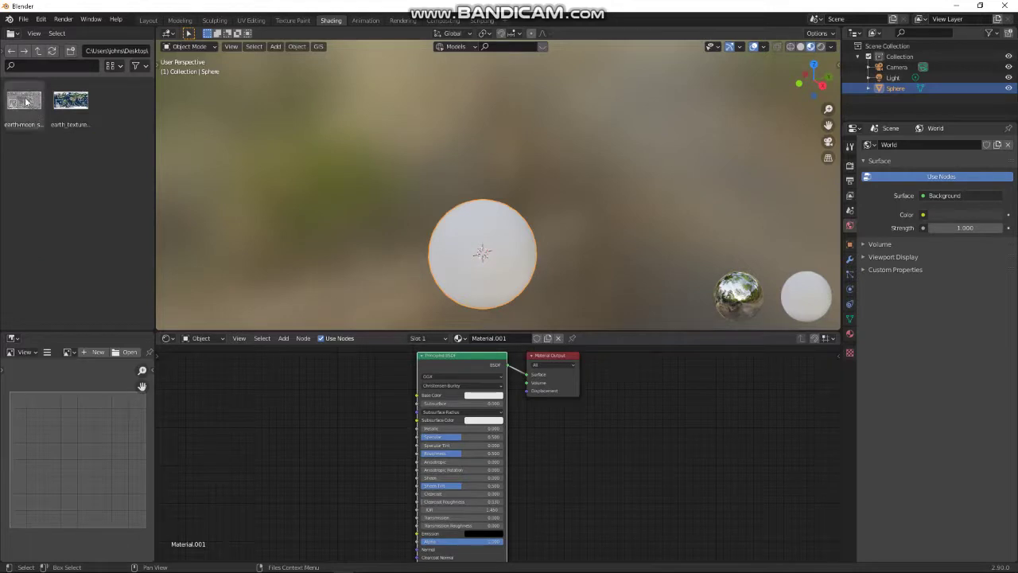
# - Add earth-moon_surface2_2500x1250.jpg as an image texture node, connect its Color to the Principled BSDF's Base Color, and place it farther from the shader
pyautogui.moveTo(24, 101); pyautogui.dragTo(253, 344)
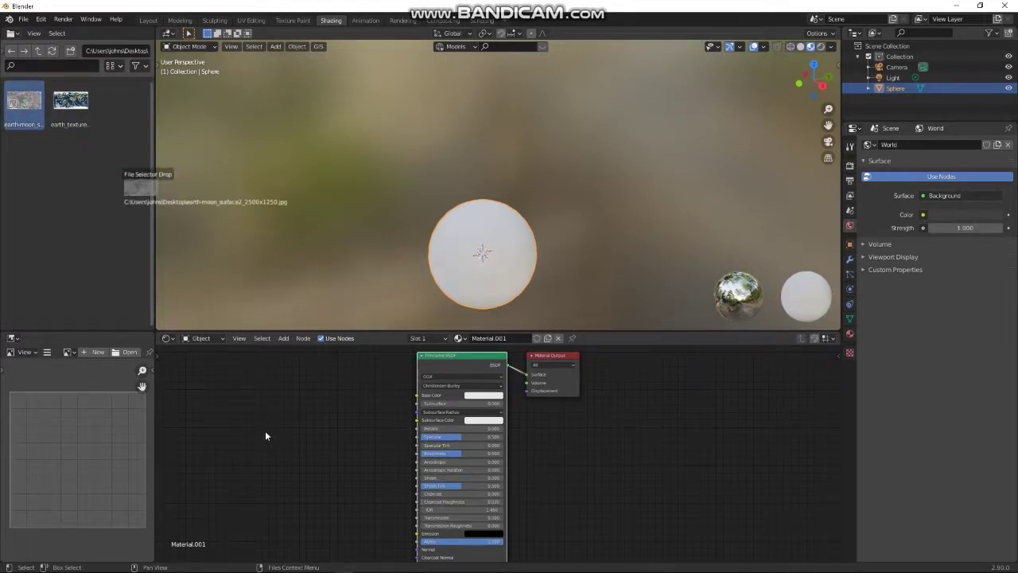
pyautogui.moveTo(265, 439); pyautogui.dragTo(270, 436)
pyautogui.moveTo(330, 407); pyautogui.dragTo(417, 395)
pyautogui.moveTo(456, 314); pyautogui.dragTo(486, 227, button='middle')
pyautogui.scroll(1, 426, 266)
pyautogui.scroll(-1, 429, 265)
pyautogui.keyDown('shift'); pyautogui.moveTo(437, 265); pyautogui.dragTo(469, 265, button='middle'); pyautogui.keyUp('shift')
pyautogui.moveTo(316, 400); pyautogui.dragTo(261, 389)
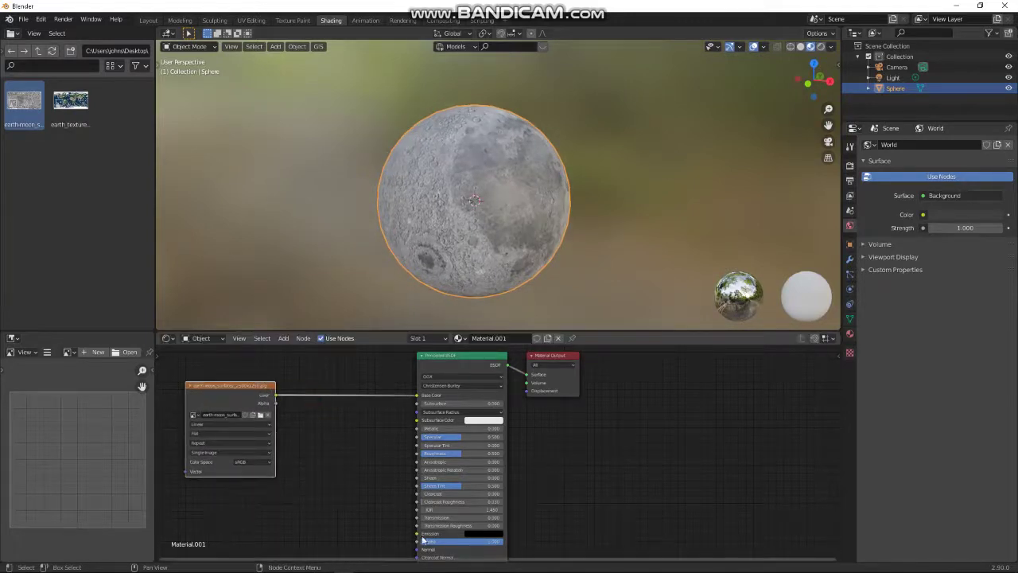
pyautogui.moveTo(417, 188)
pyautogui.mouseDown(button='middle')
pyautogui.moveTo(393, 251)
pyautogui.moveTo(430, 239)
pyautogui.mouseUp(button='middle')
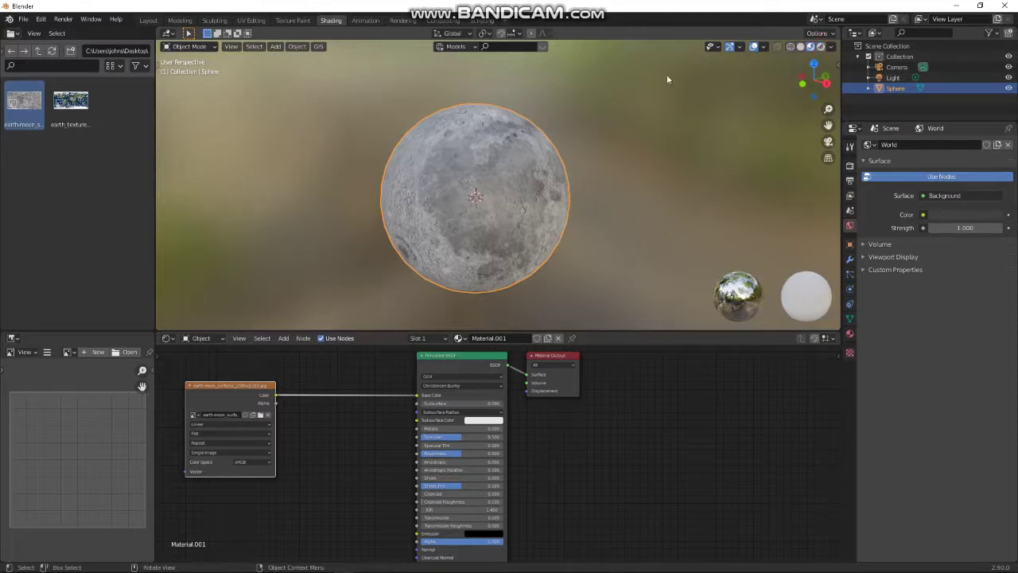
# - Set the 3D viewports of the Shading and Layout workspaces to rendered shading
pyautogui.click(821, 46)
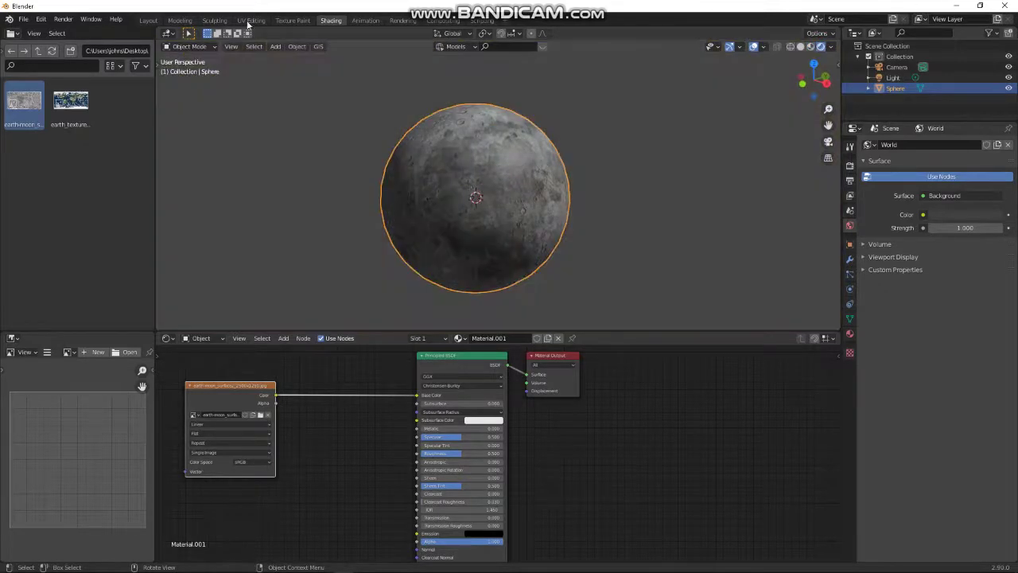
pyautogui.click(148, 20)
pyautogui.click(821, 46)
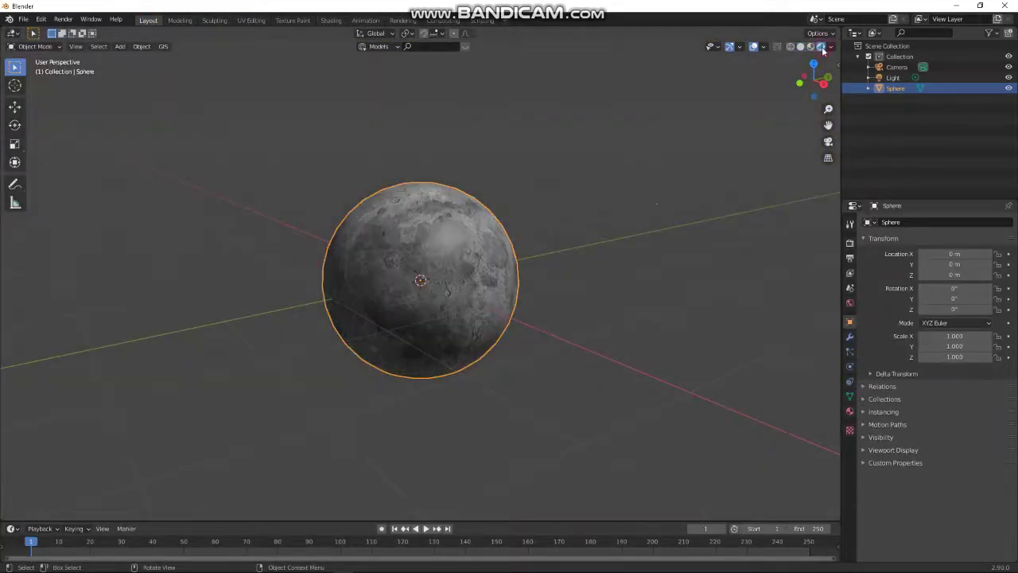
pyautogui.scroll(-1, 623, 223)
pyautogui.moveTo(623, 222); pyautogui.dragTo(662, 197, button='middle')
pyautogui.scroll(3, 662, 197)
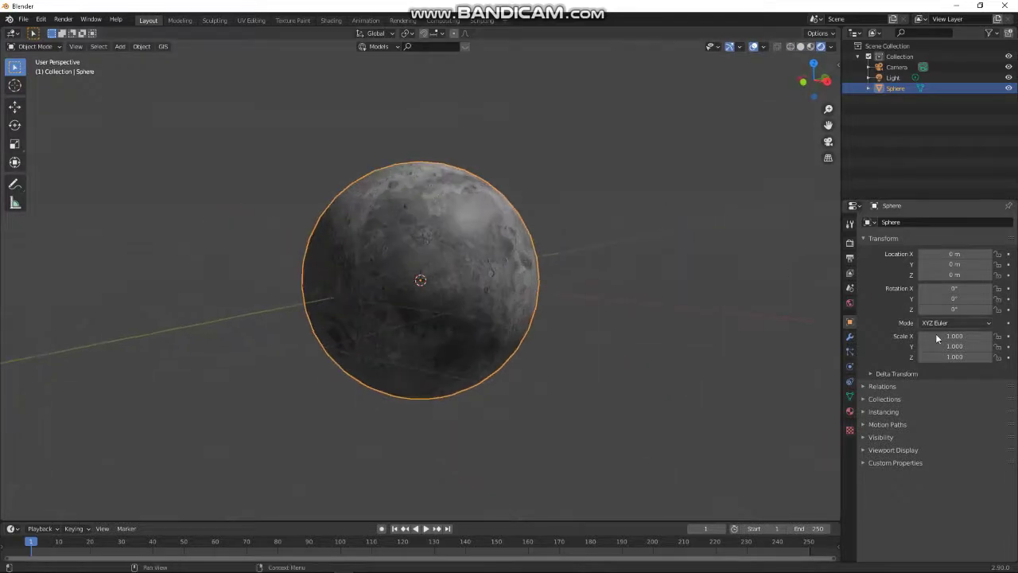
# - Assign a Noise Texture to the world background color
pyautogui.click(849, 303)
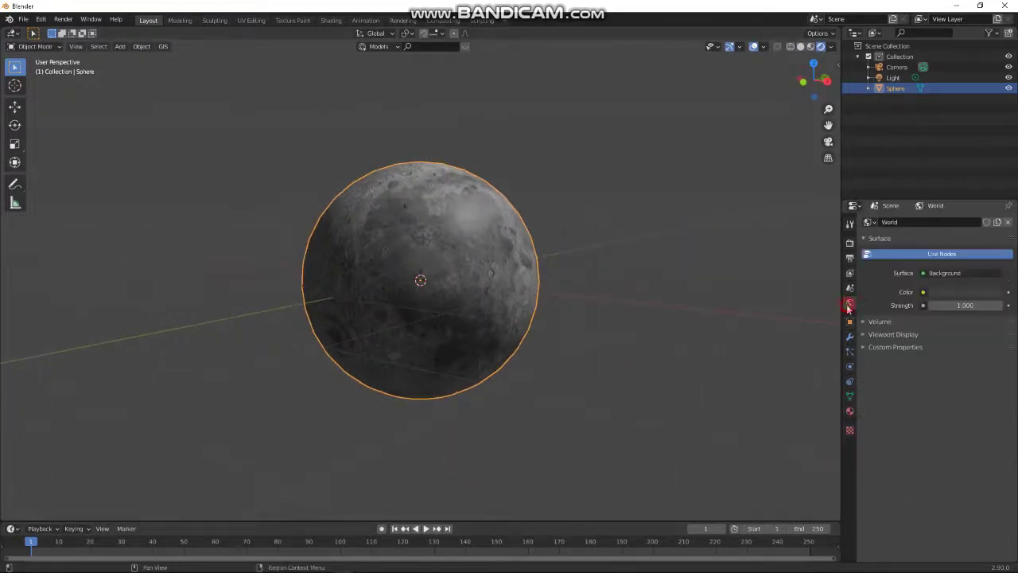
pyautogui.click(924, 292)
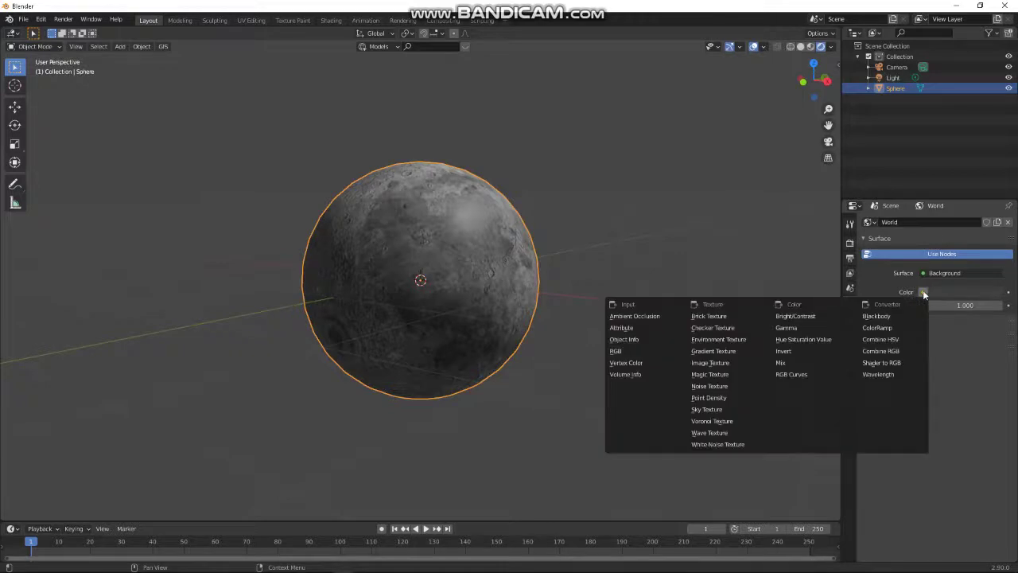
pyautogui.click(711, 385)
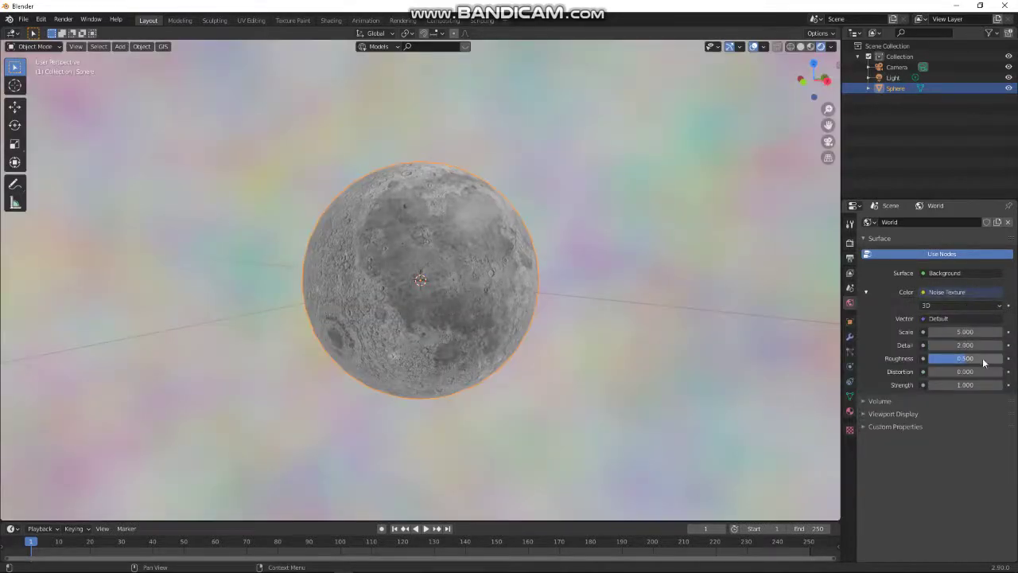
# - Show the World shader nodes in the Shading workspace and spread them apart, leaving a wide gap between Noise Texture and Background
pyautogui.click(331, 20)
pyautogui.click(202, 338)
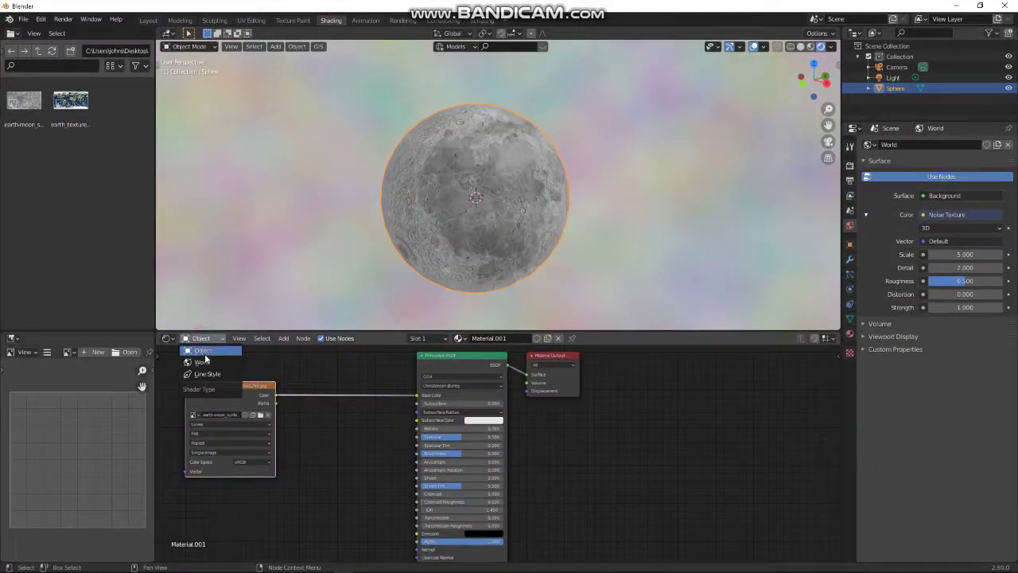
pyautogui.click(202, 362)
pyautogui.scroll(-2, 377, 452)
pyautogui.moveTo(471, 441); pyautogui.dragTo(584, 436)
pyautogui.click(557, 432)
pyautogui.moveTo(449, 432); pyautogui.dragTo(245, 432)
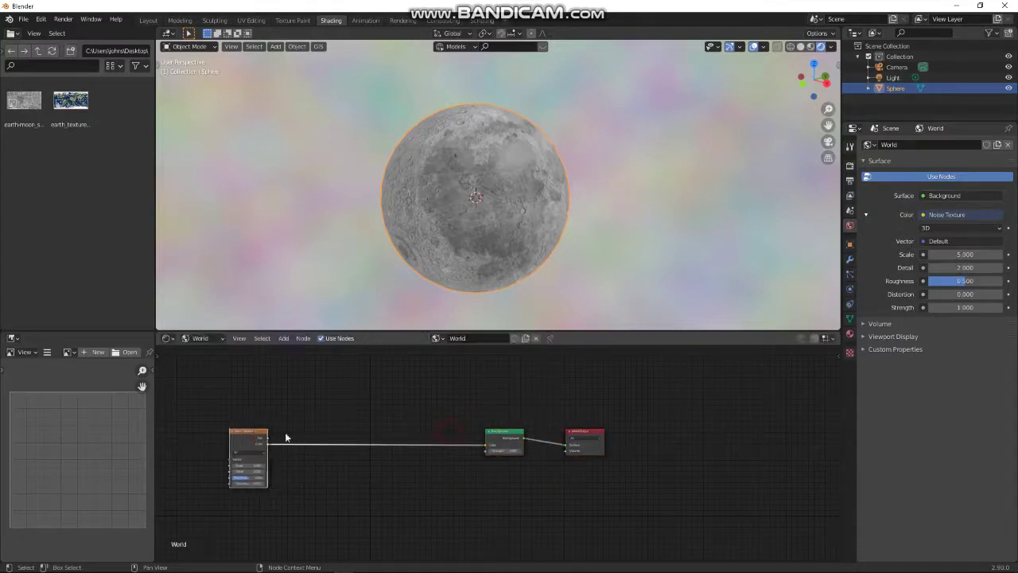
pyautogui.scroll(6, 327, 427)
pyautogui.moveTo(226, 452); pyautogui.dragTo(323, 447, button='middle')
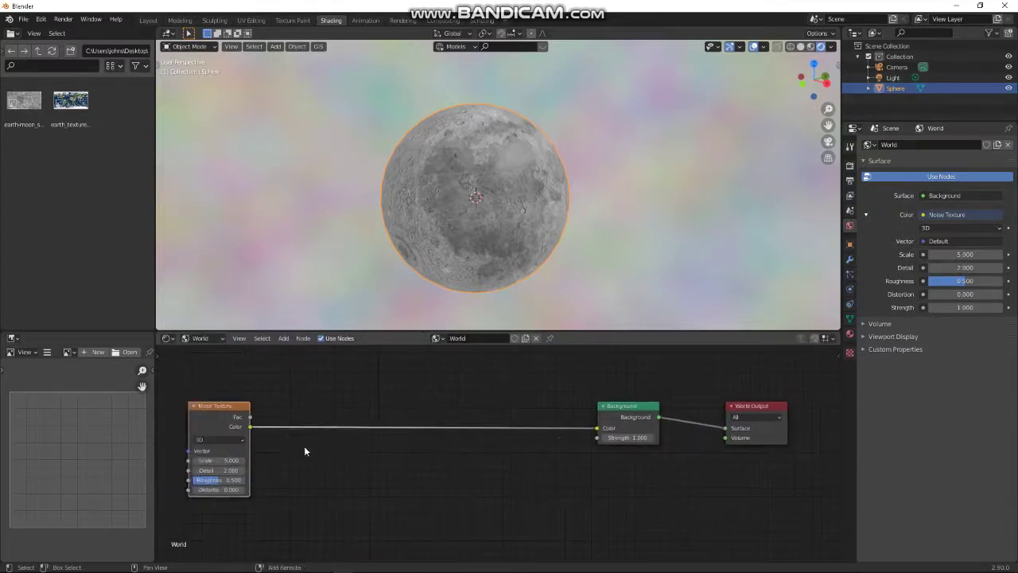
# - Insert a ColorRamp node on the link between the Noise Texture and Background nodes
pyautogui.hotkey('shift', 'a')
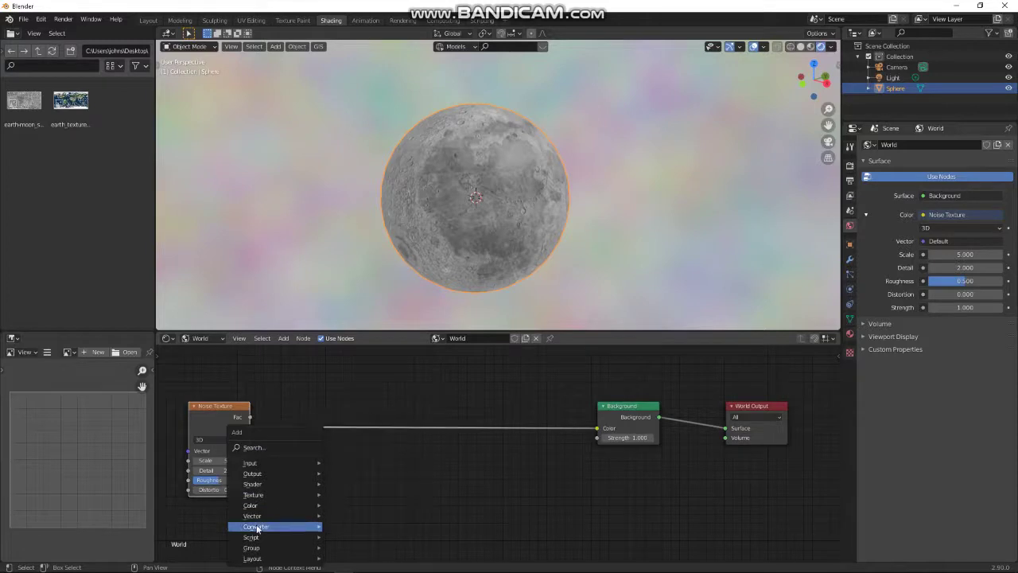
pyautogui.moveTo(255, 528)
pyautogui.click(353, 398)
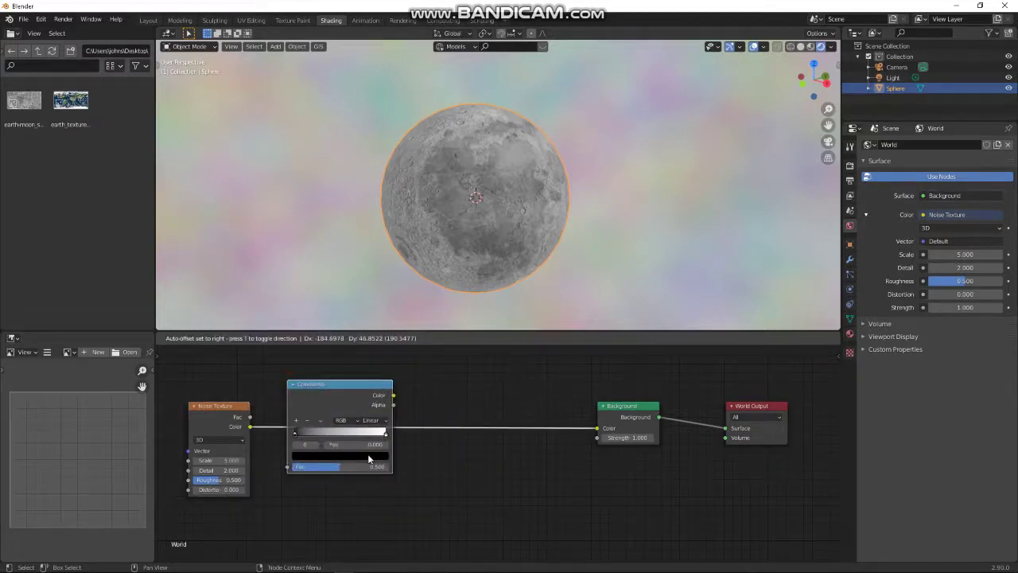
pyautogui.click(310, 447)
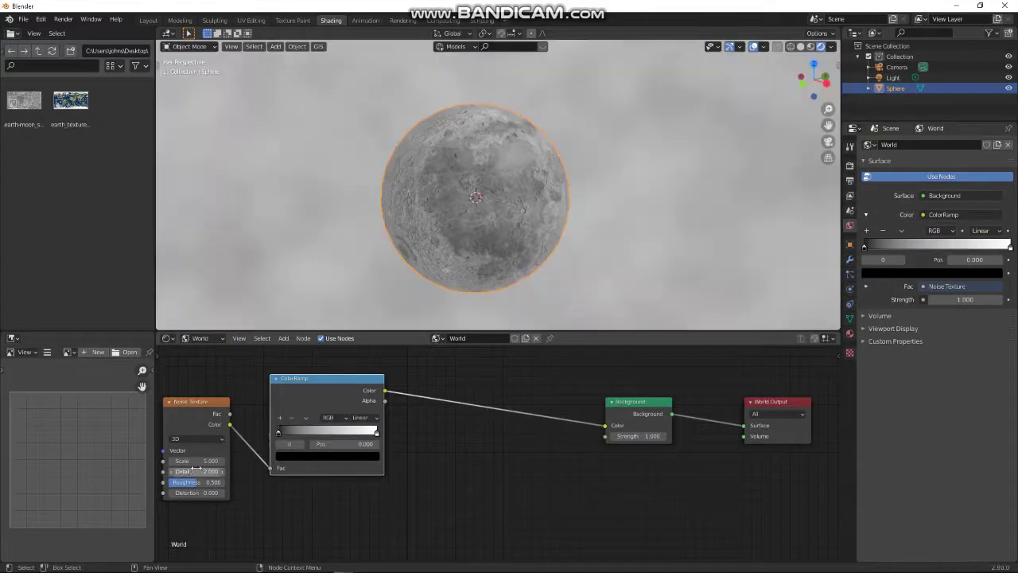
# - Bring the ColorRamp's black and white stops together near 0.582 and set the Noise Texture's scale to 300
pyautogui.moveTo(288, 438); pyautogui.dragTo(303, 439)
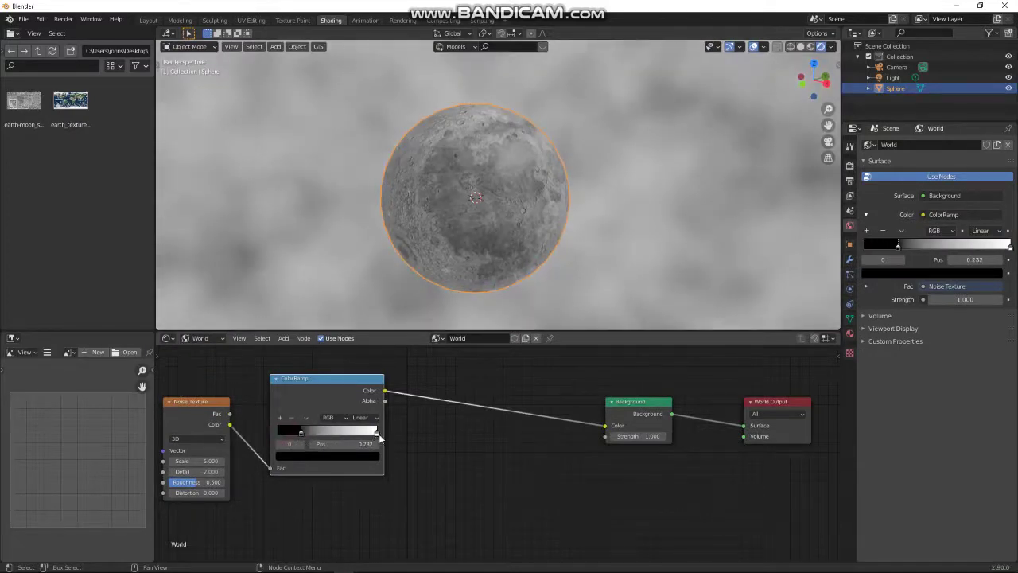
pyautogui.moveTo(371, 436); pyautogui.dragTo(333, 439)
pyautogui.click(194, 461)
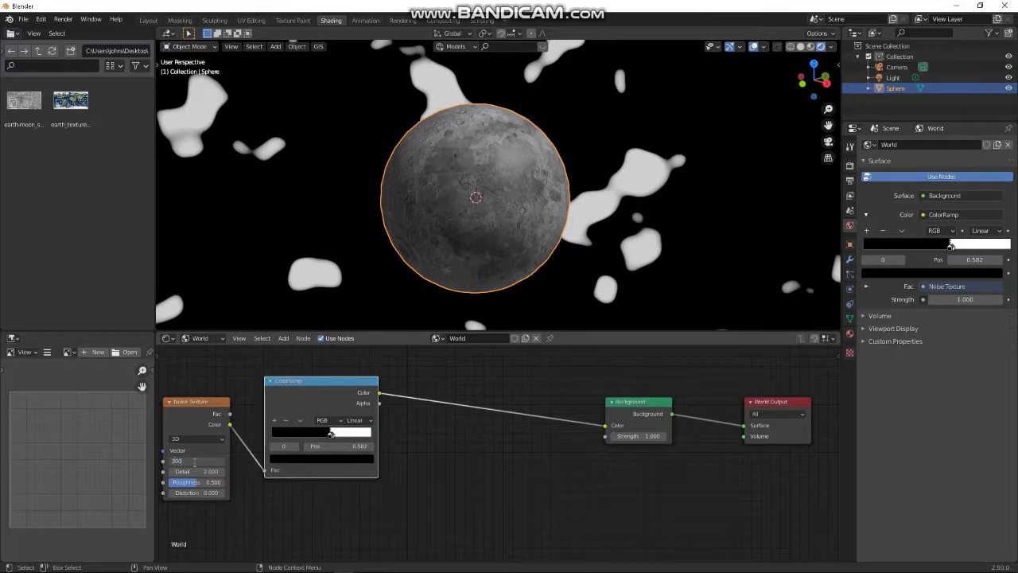
pyautogui.press('Return')
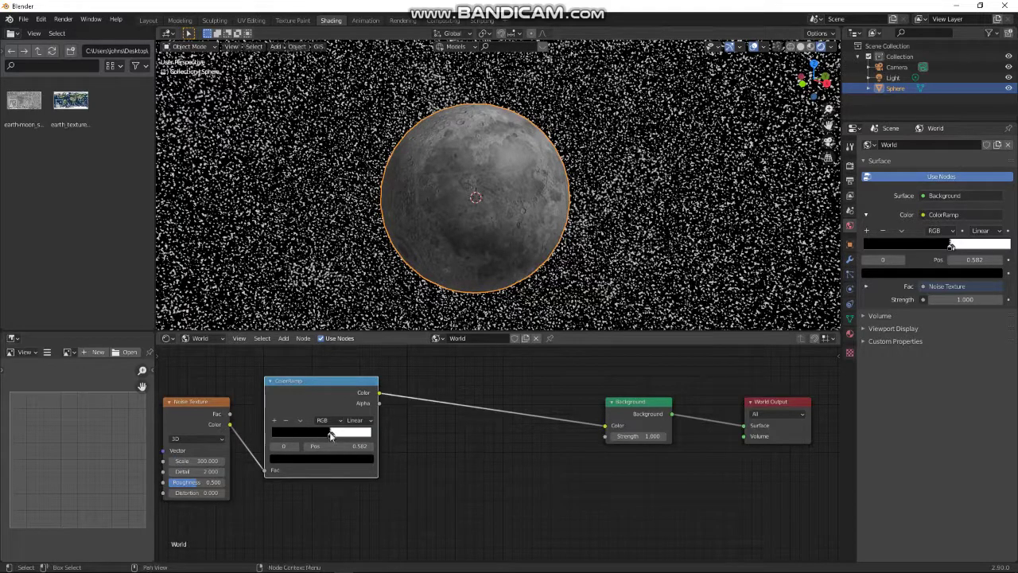
# - Move the ColorRamp's black stop to 0.700 and its white stop to 0.750 to thin the noise into sparse stars
pyautogui.moveTo(332, 433)
pyautogui.mouseDown()
pyautogui.moveTo(364, 439)
pyautogui.moveTo(332, 437)
pyautogui.moveTo(341, 434)
pyautogui.mouseUp()
pyautogui.click(348, 436)
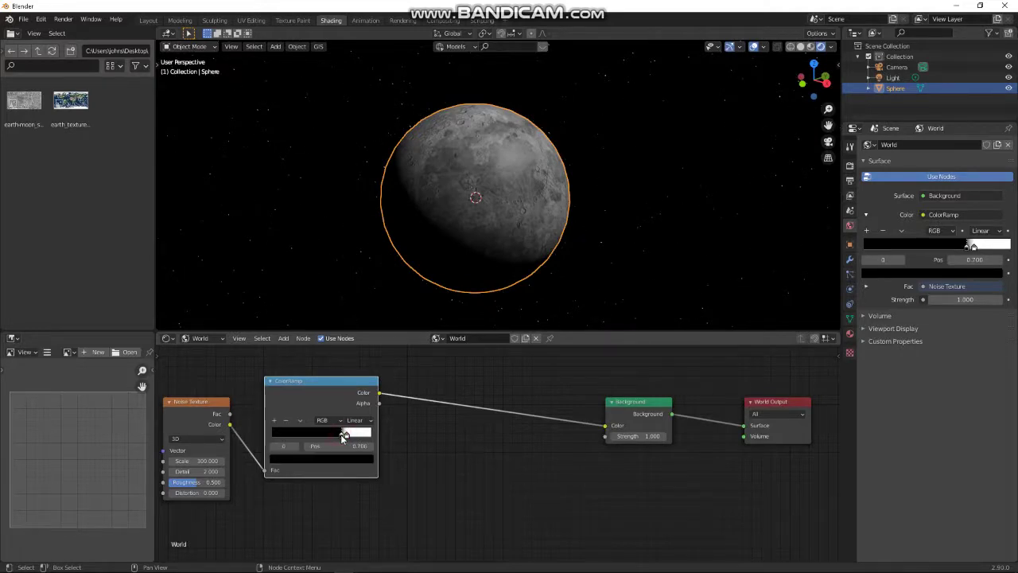
pyautogui.click(346, 436)
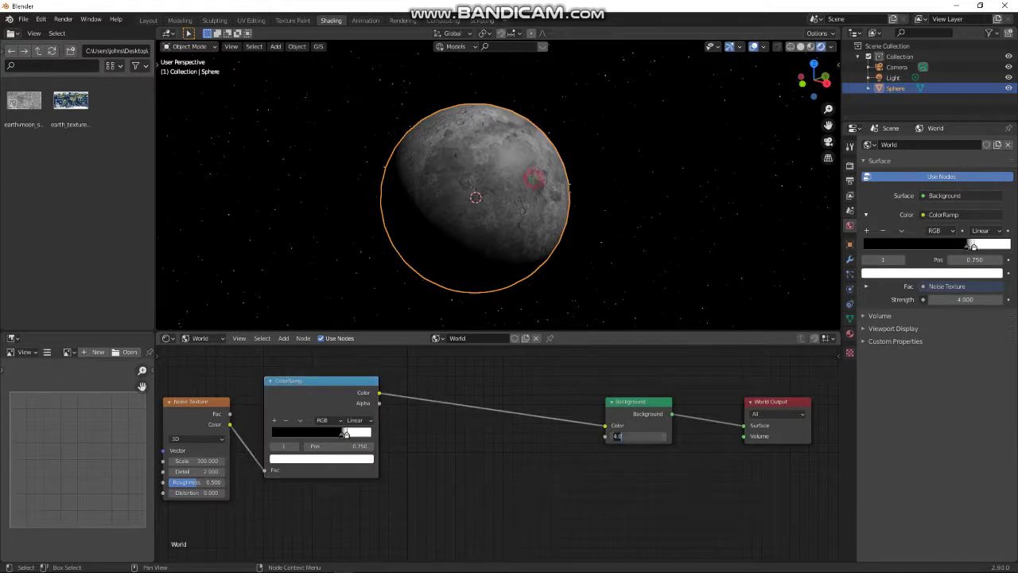
# - Switch to the Layout workspace and move the light lower, closer to the moon
pyautogui.moveTo(336, 175)
pyautogui.mouseDown(button='middle')
pyautogui.moveTo(414, 186)
pyautogui.moveTo(270, 170)
pyautogui.moveTo(251, 90)
pyautogui.mouseUp(button='middle')
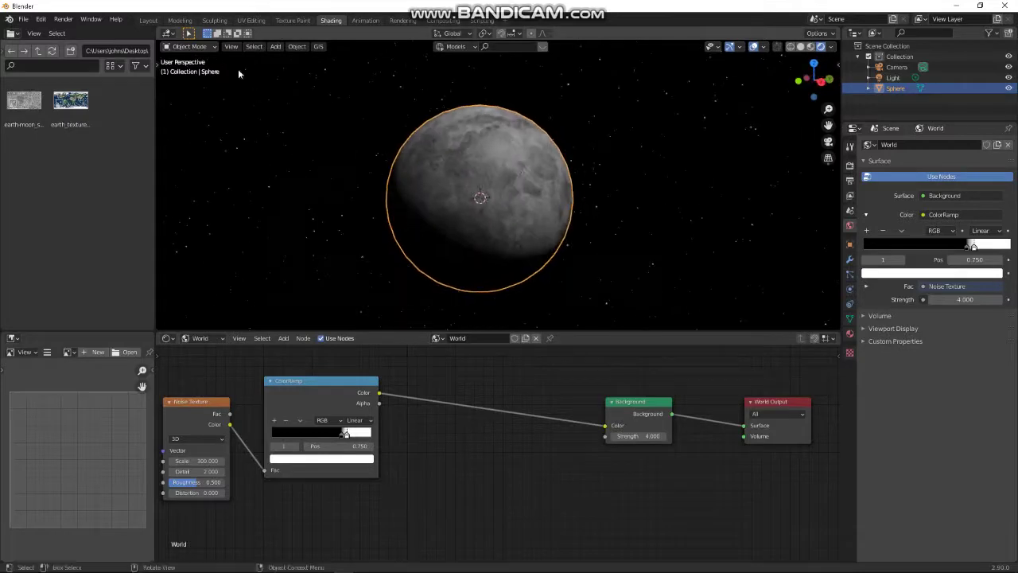
pyautogui.click(148, 20)
pyautogui.scroll(-4, 430, 205)
pyautogui.scroll(3, 441, 230)
pyautogui.click(895, 79)
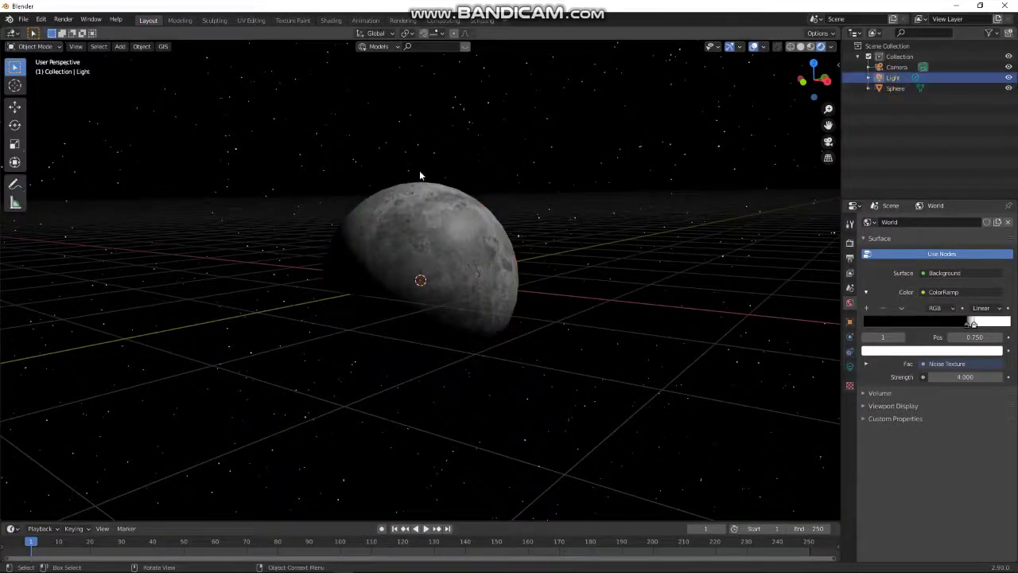
pyautogui.scroll(-3, 445, 199)
pyautogui.moveTo(474, 234); pyautogui.dragTo(387, 217, button='middle')
pyautogui.scroll(-5, 516, 218)
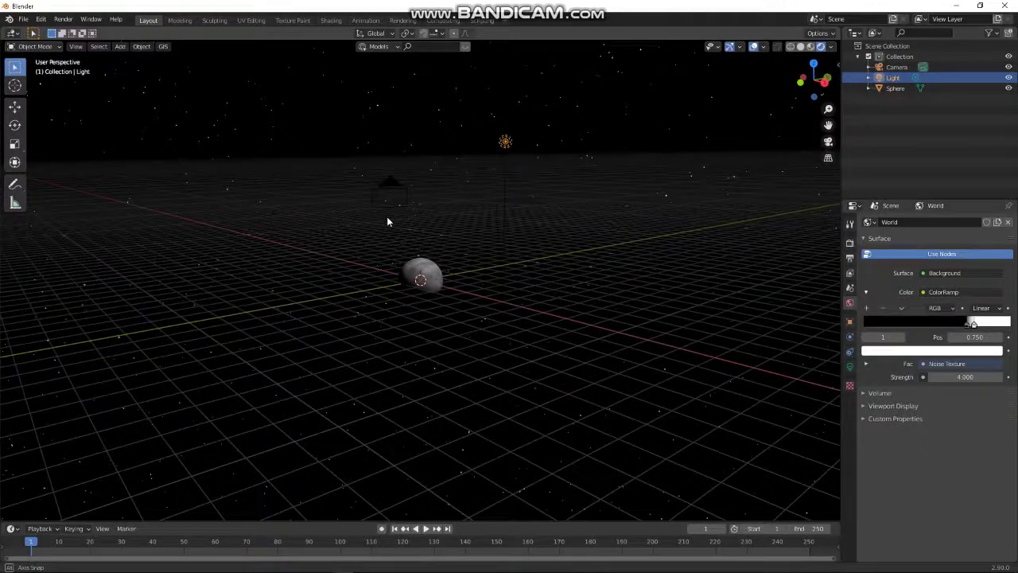
pyautogui.press('g')
pyautogui.click(361, 317)
# - Move the light behind the moon in two moves, about -5.26 m along X and about 2.15 m along Y
pyautogui.moveTo(399, 321); pyautogui.dragTo(352, 250, button='middle')
pyautogui.press('g')
pyautogui.click(275, 307)
pyautogui.scroll(3, 352, 296)
pyautogui.press('g')
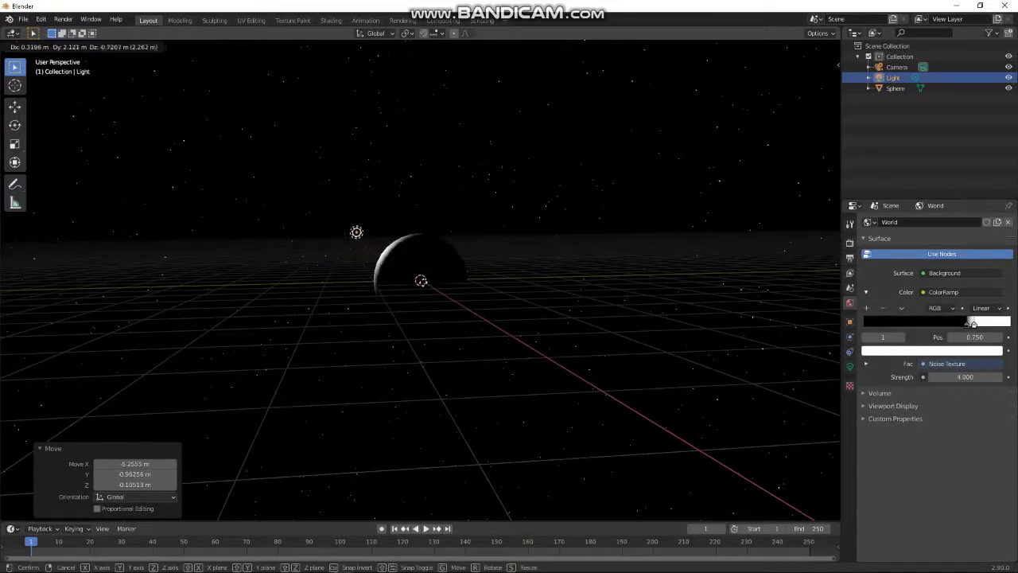
pyautogui.click(419, 285)
pyautogui.scroll(2, 390, 278)
pyautogui.moveTo(390, 278); pyautogui.dragTo(772, 323, button='middle')
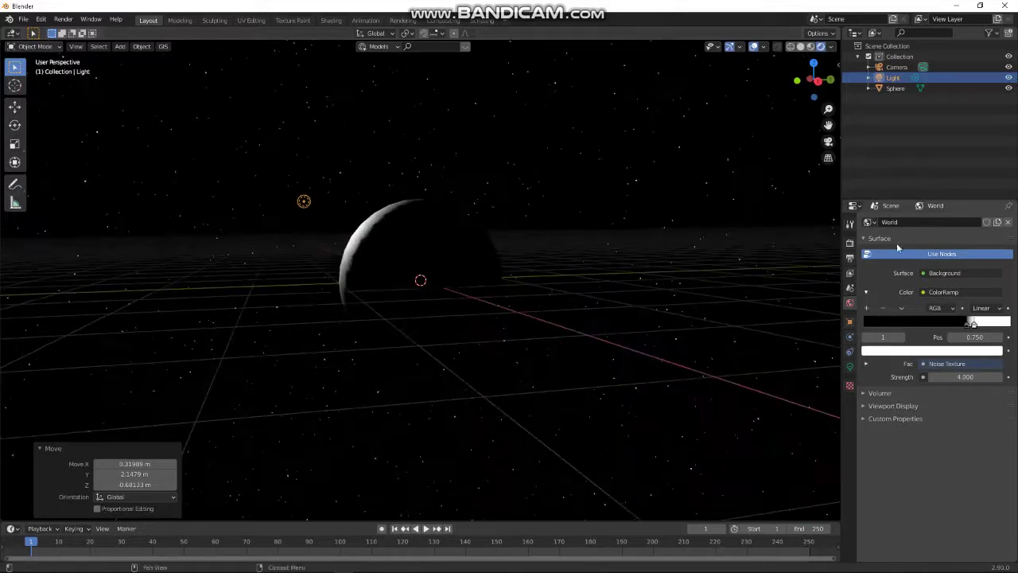
# - Change the light's type to Sun and set its strength to 5
pyautogui.click(850, 366)
pyautogui.click(921, 267)
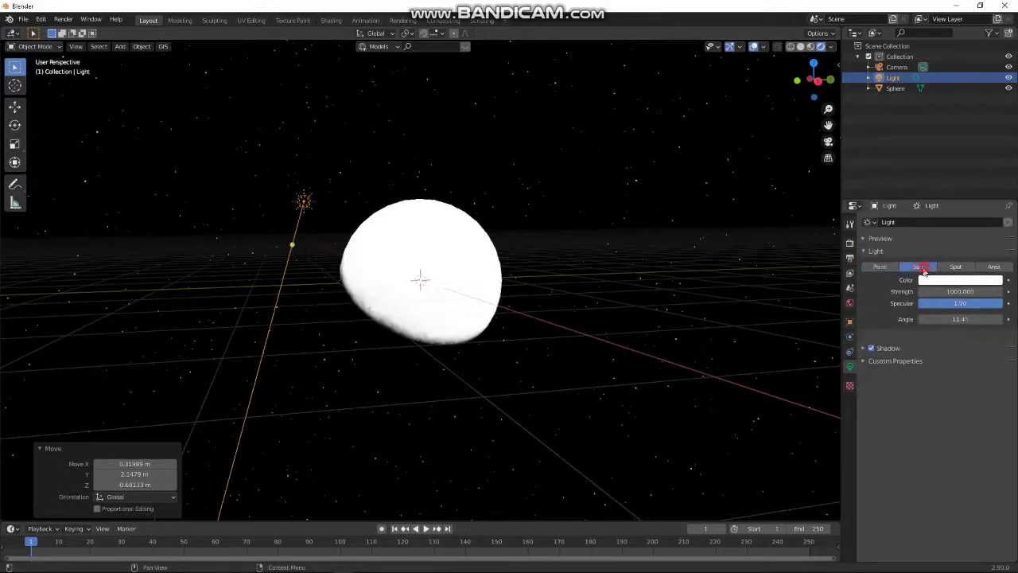
pyautogui.click(966, 291)
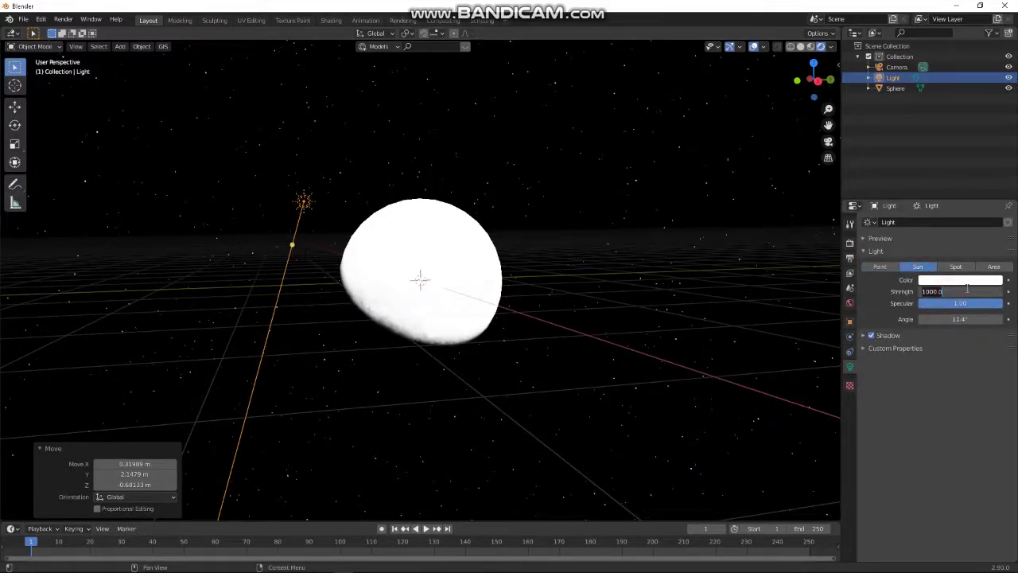
pyautogui.write('4')
pyautogui.press('BackSpace')
pyautogui.write('5')
pyautogui.press('Return')
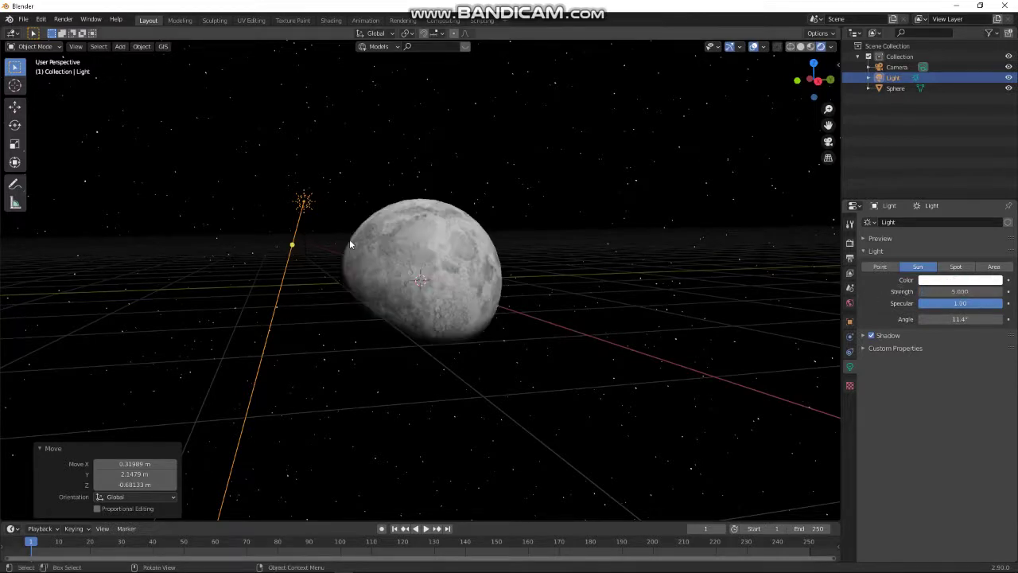
# - Rotate the sun light about -96° around the global Y axis so it lights the moon's upper rim
pyautogui.moveTo(351, 244); pyautogui.dragTo(422, 264, button='middle')
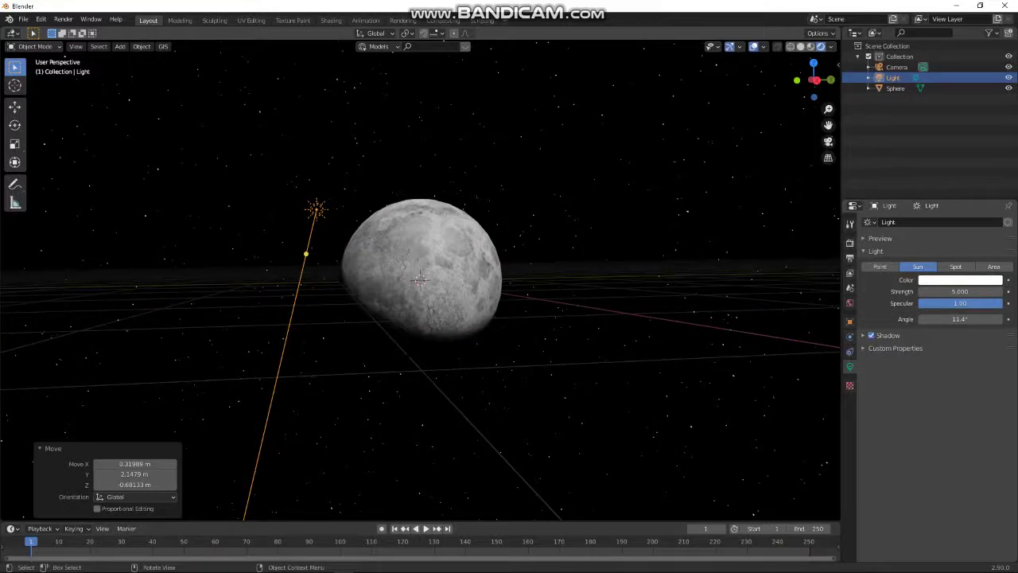
pyautogui.press('r')
pyautogui.press('y')
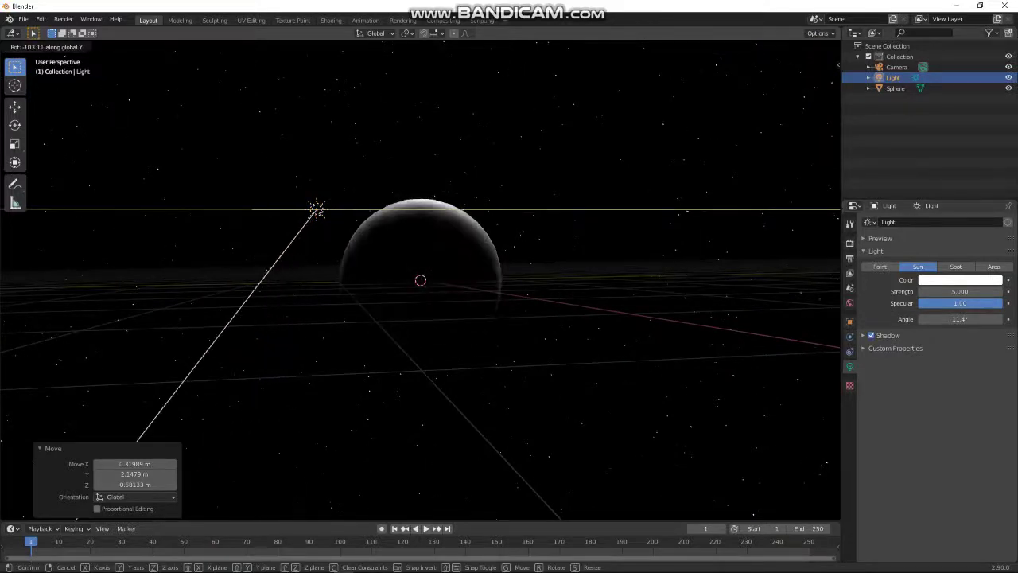
pyautogui.click(494, 116)
pyautogui.moveTo(495, 116); pyautogui.dragTo(464, 196, button='middle')
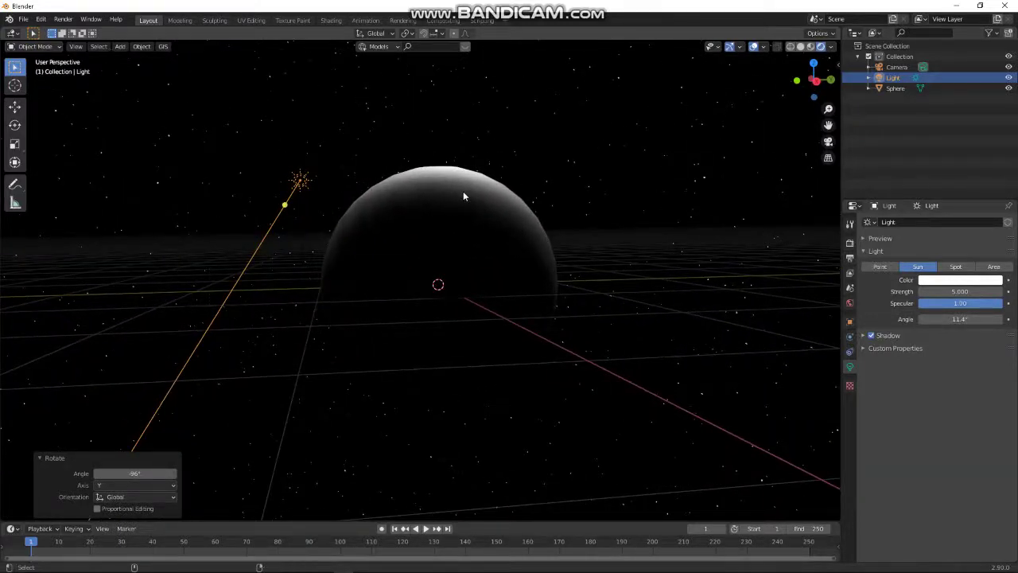
# - Align the camera to the current view and set its focal length to 35 mm
pyautogui.press('ctrl+alt+KP_0')
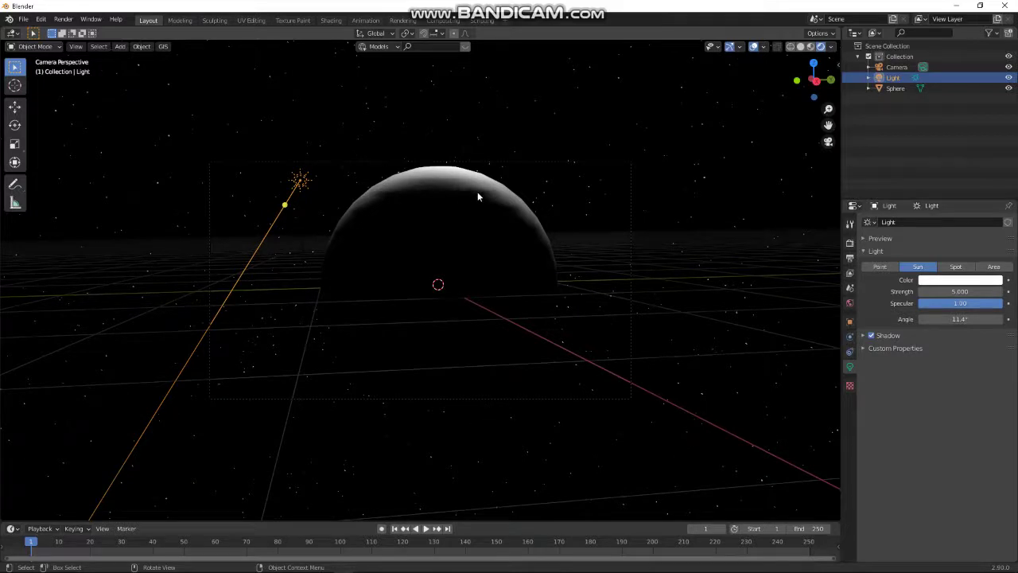
pyautogui.click(538, 162)
pyautogui.doubleClick(956, 271)
pyautogui.write('35')
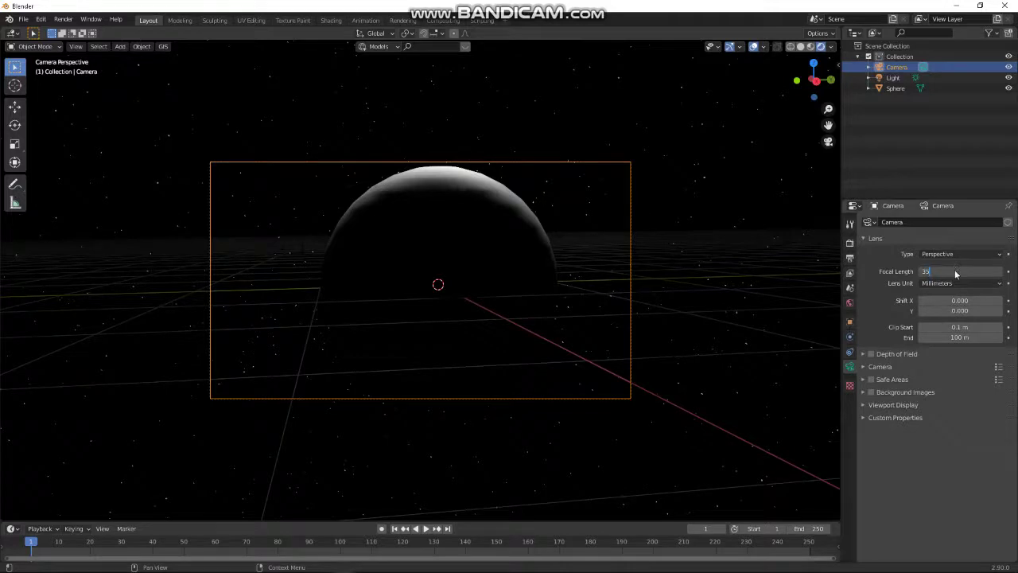
pyautogui.press('Return')
# - Move the camera about 0.14 m along Y to center the moon in the frame
pyautogui.press('g')
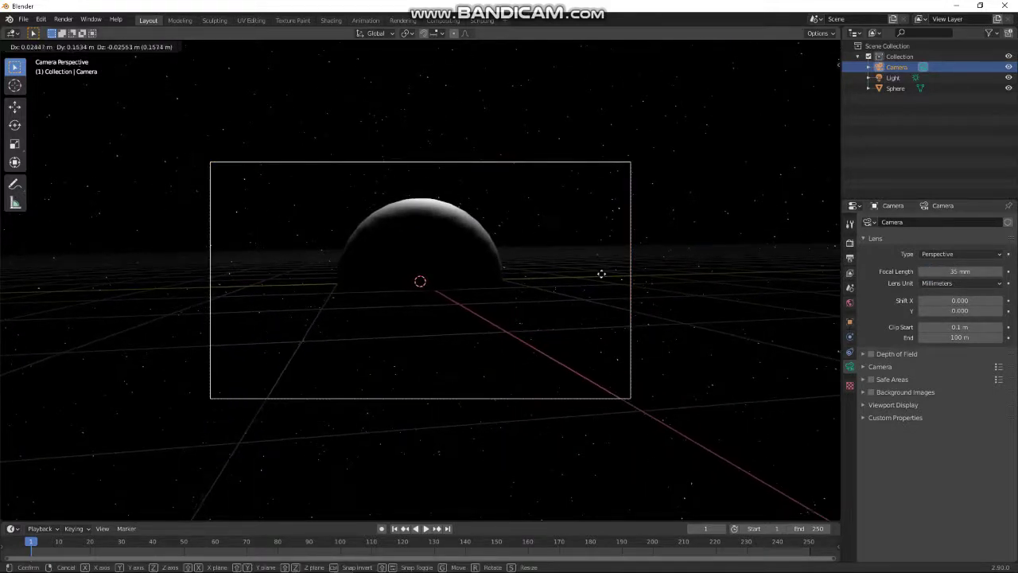
pyautogui.click(601, 274)
pyautogui.scroll(3, 583, 272)
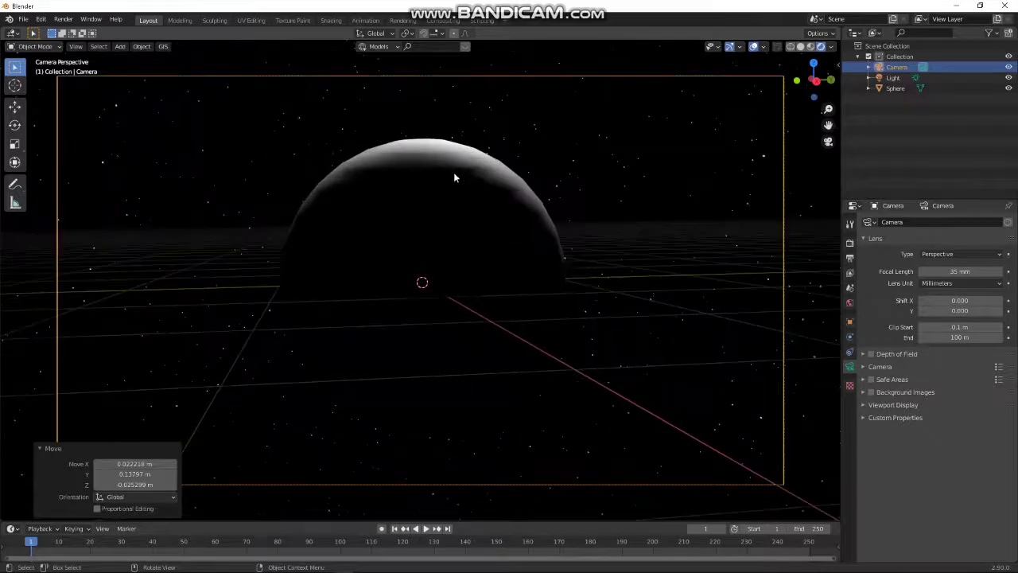
# - Add a Subdivision Surface modifier to the moon sphere and apply it
pyautogui.click(454, 175)
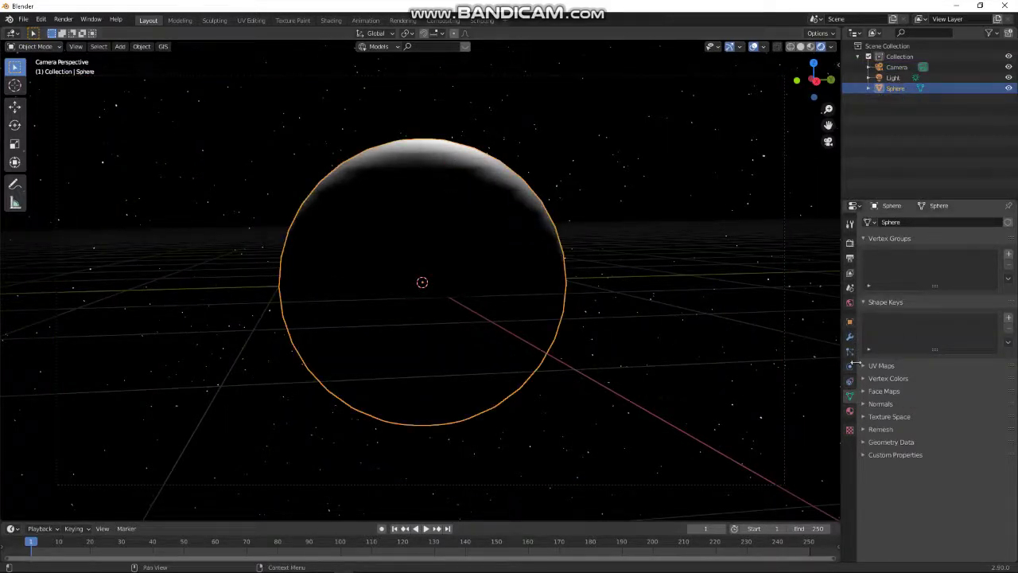
pyautogui.click(850, 338)
pyautogui.click(907, 224)
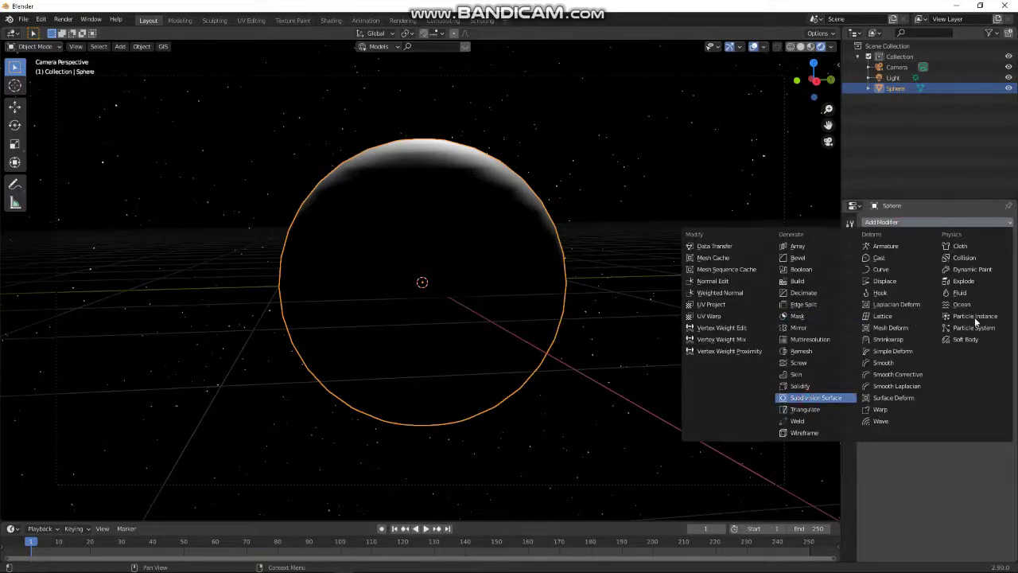
pyautogui.click(815, 398)
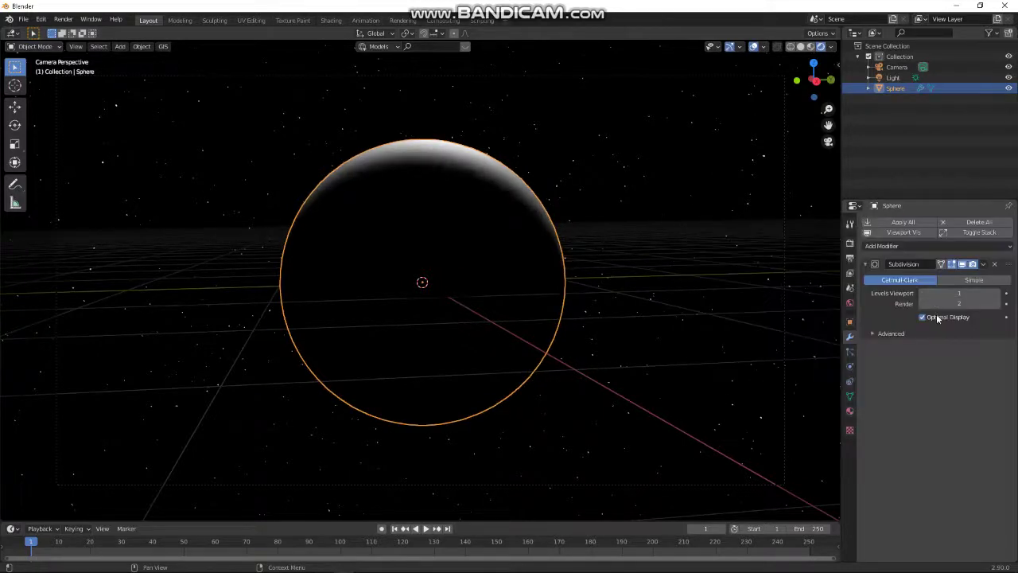
pyautogui.click(902, 223)
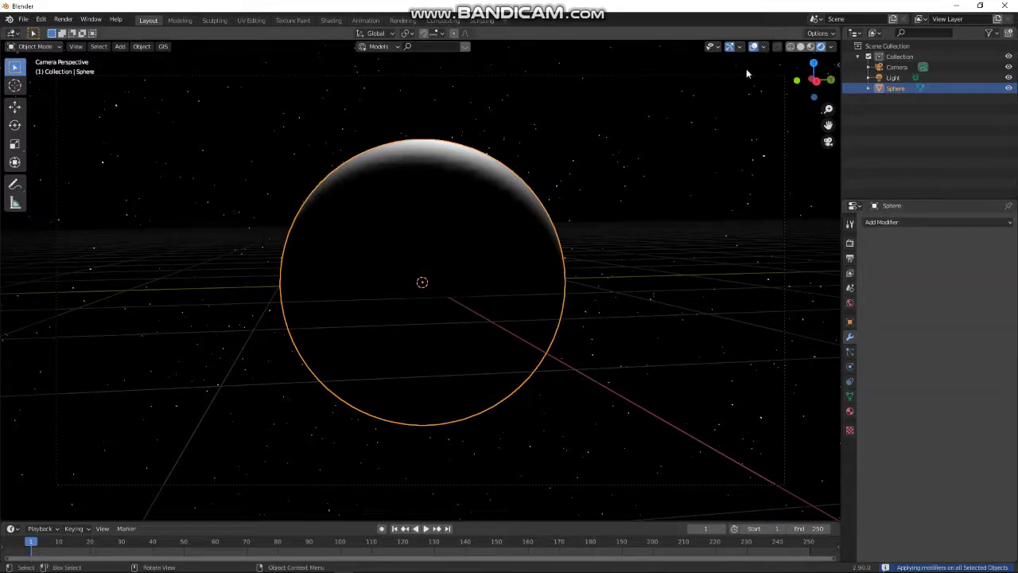
pyautogui.click(811, 47)
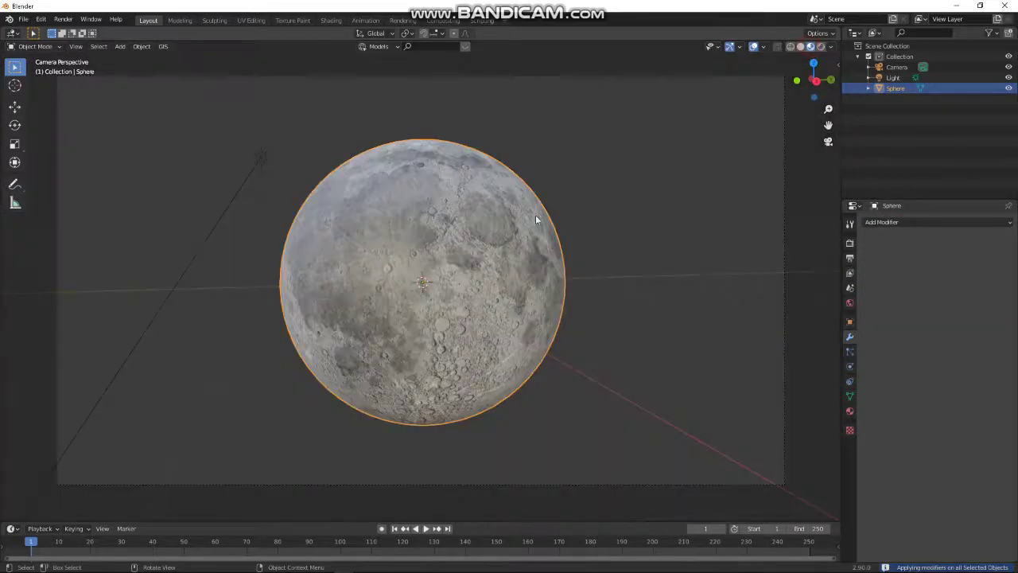
pyautogui.click(821, 47)
# - Duplicate the moon sphere in place and scale the copy up by about 1.286
pyautogui.click(482, 231)
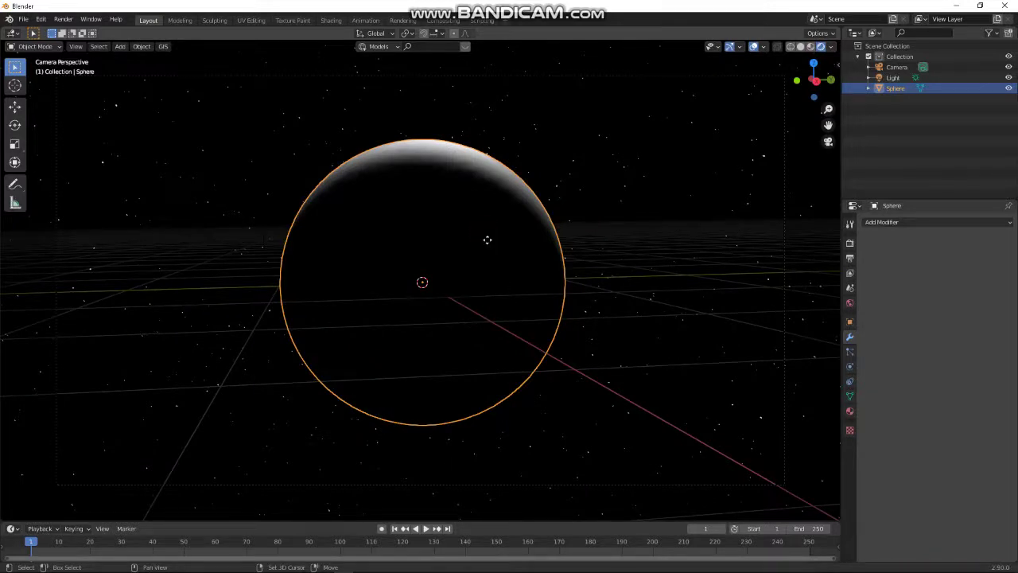
pyautogui.hotkey('shift', 'd')
pyautogui.rightClick(488, 239)
pyautogui.press('s')
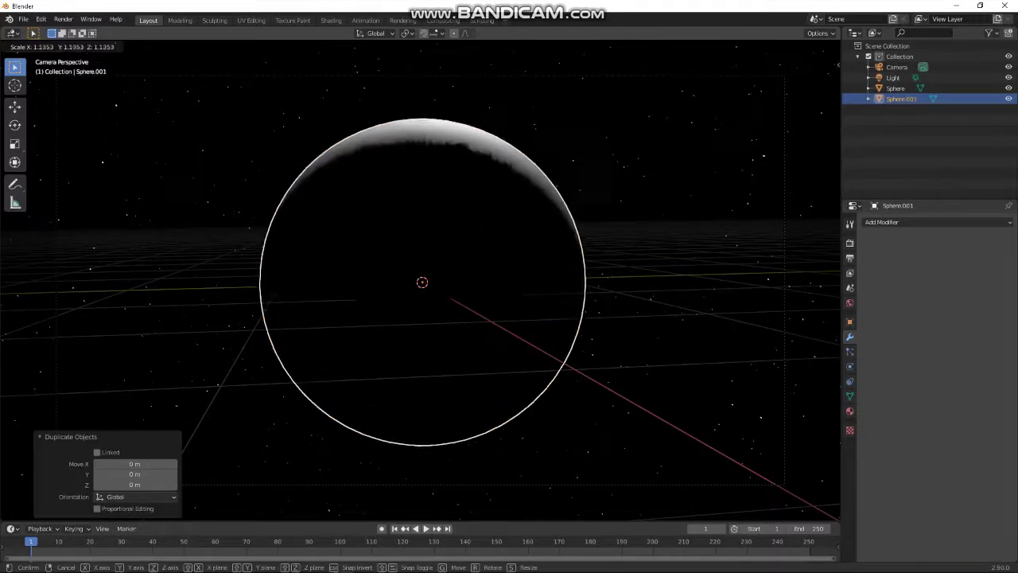
pyautogui.click(454, 210)
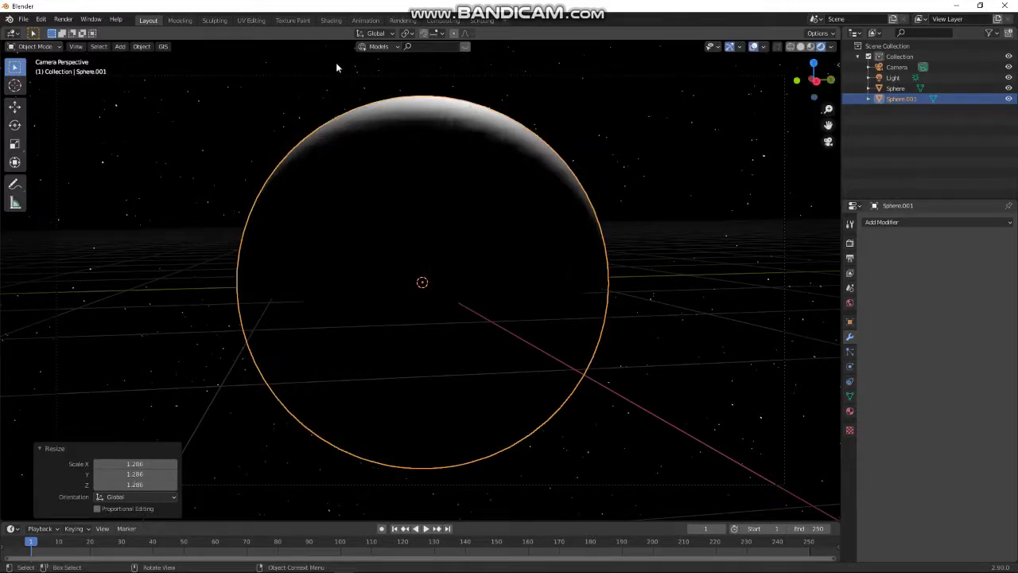
# - Show the object shader nodes in the Shading workspace and replace the duplicate sphere's moon material with a new one
pyautogui.click(331, 20)
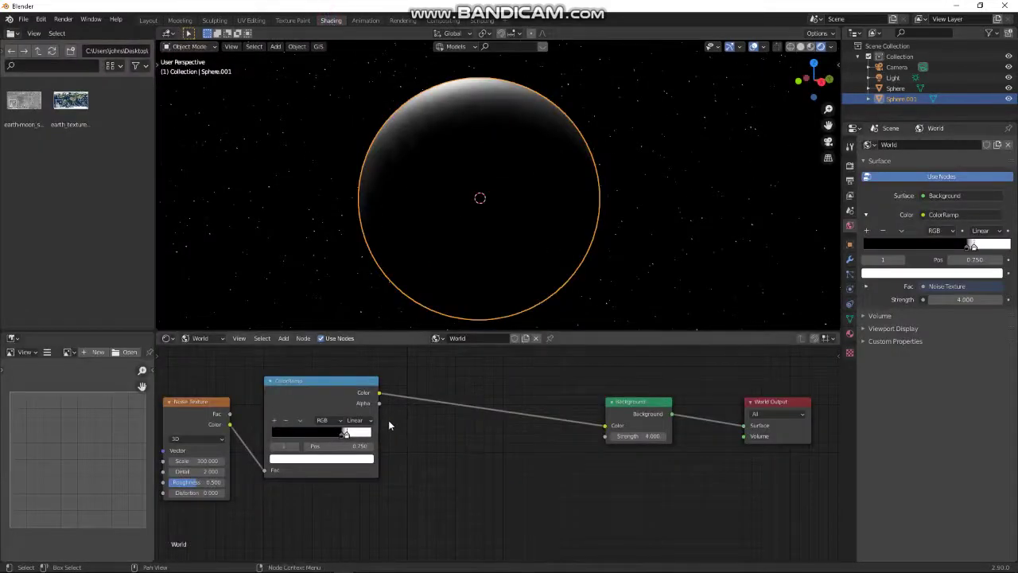
pyautogui.click(201, 338)
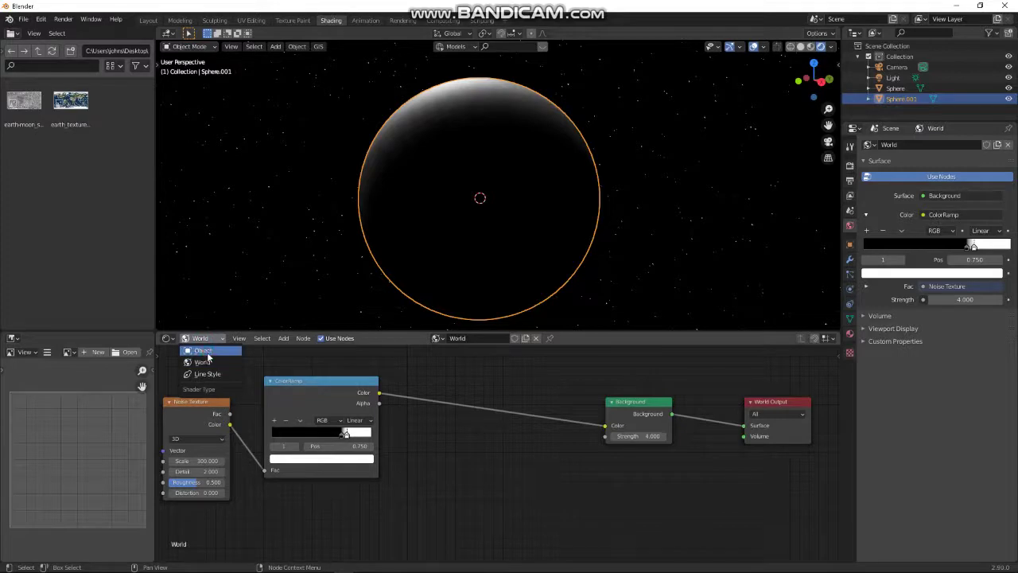
pyautogui.click(207, 350)
pyautogui.scroll(-5, 434, 432)
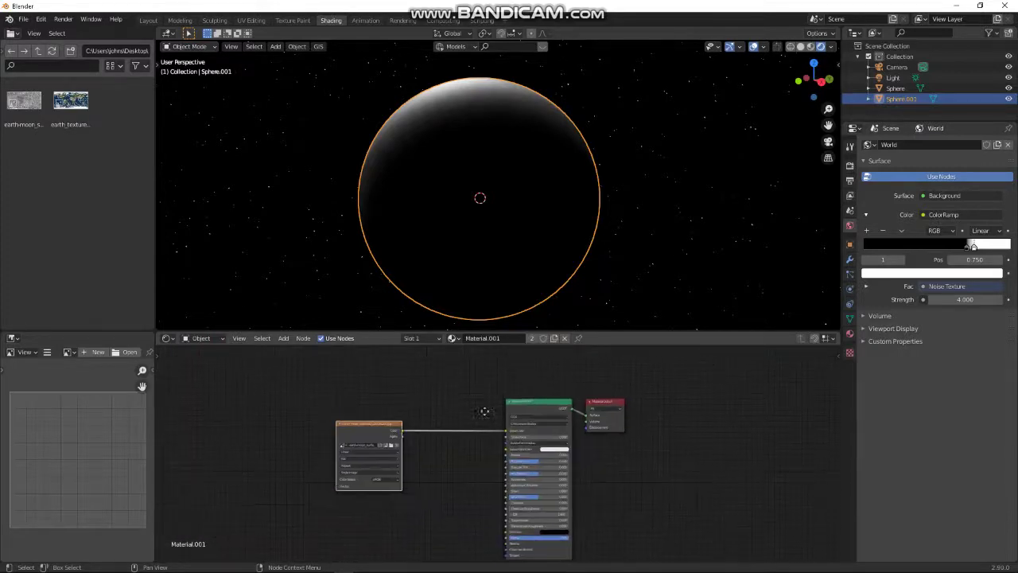
pyautogui.click(565, 338)
pyautogui.click(517, 339)
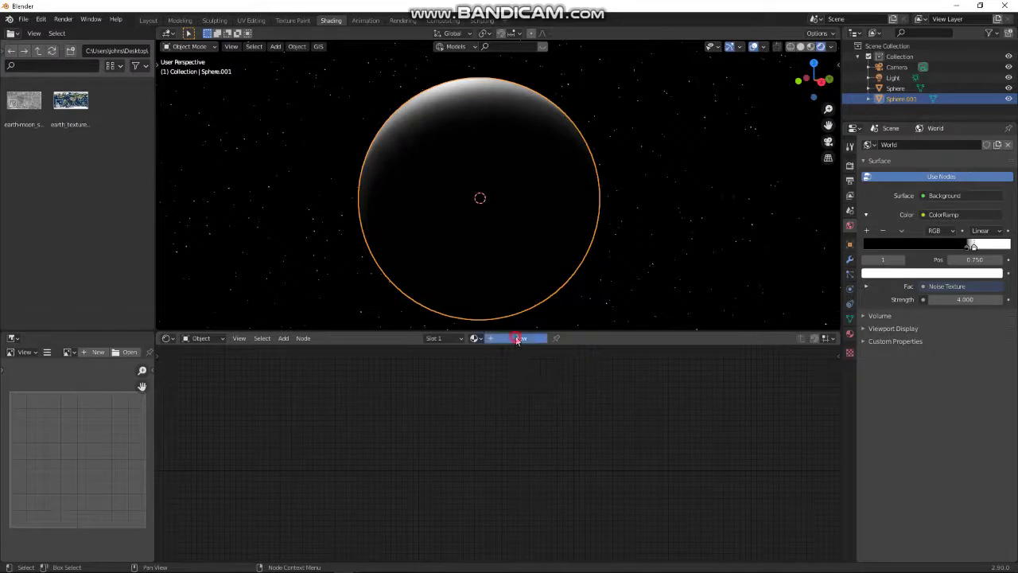
# - Delete the Principled BSDF node from the larger sphere's new material
pyautogui.moveTo(532, 392); pyautogui.dragTo(463, 392)
pyautogui.click(472, 377)
pyautogui.scroll(1, 464, 381)
pyautogui.moveTo(464, 381); pyautogui.dragTo(495, 384, button='middle')
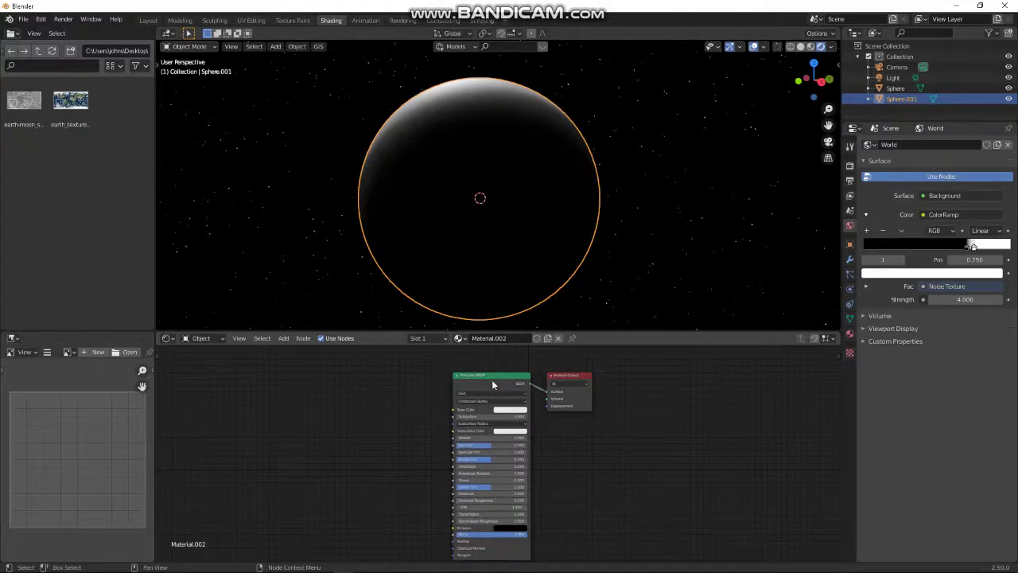
pyautogui.click(487, 377)
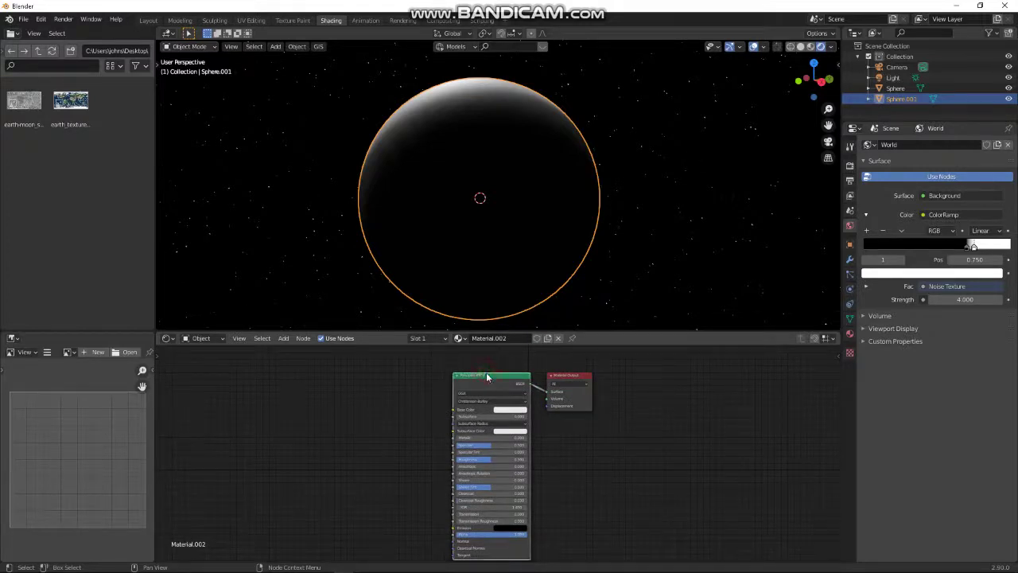
pyautogui.press('x')
# - Add a Principled Volume node and connect its Volume output to the Material Output's Volume input
pyautogui.hotkey('shift', 'a')
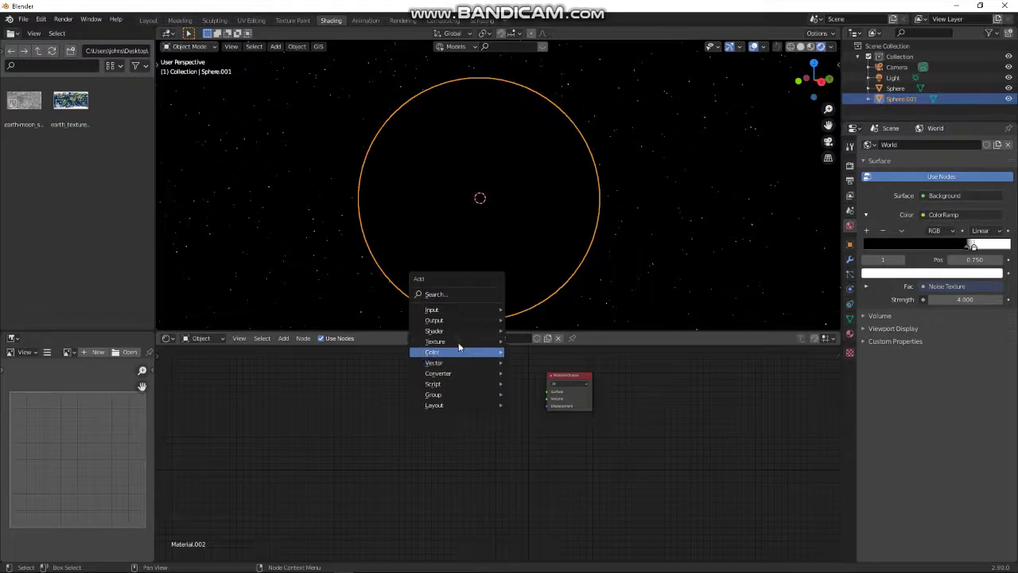
pyautogui.moveTo(449, 331)
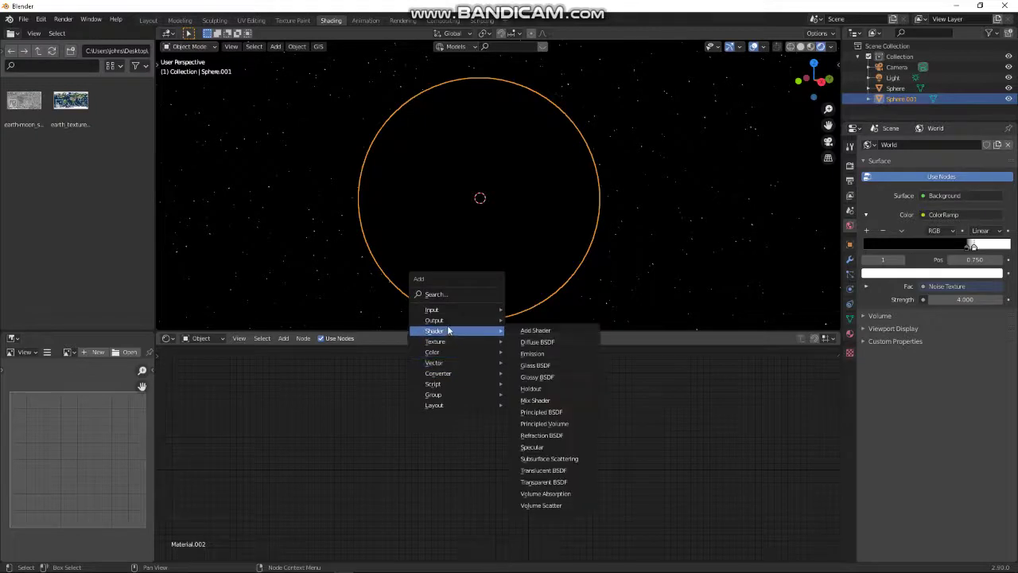
pyautogui.click(547, 424)
pyautogui.click(443, 368)
pyautogui.moveTo(519, 382); pyautogui.dragTo(548, 399)
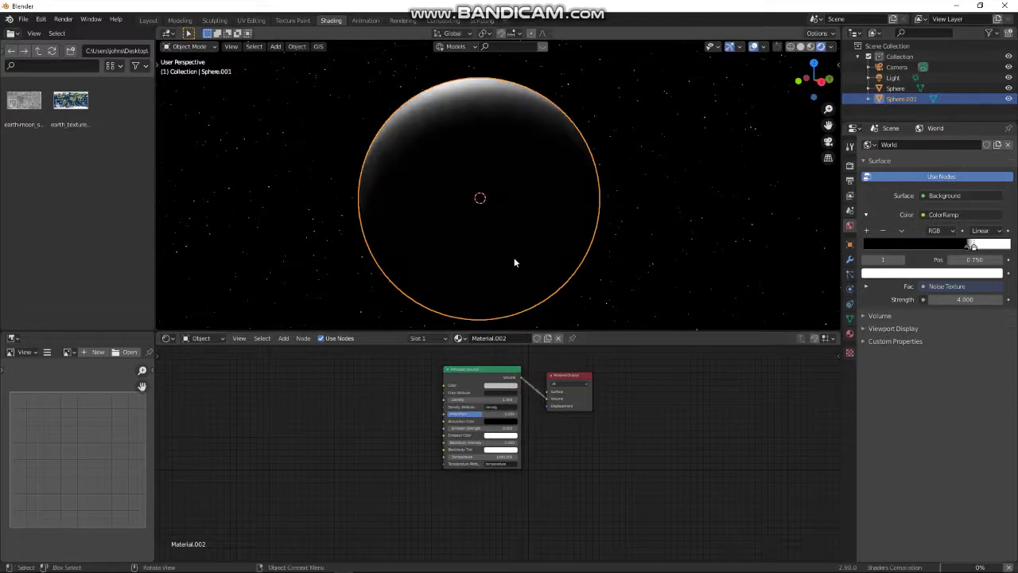
# - Add a texture setup to the Principled Volume and delete its Image Texture node, keeping the Texture Coordinate and Mapping nodes
pyautogui.moveTo(473, 418); pyautogui.dragTo(522, 448, button='middle')
pyautogui.scroll(1, 416, 441)
pyautogui.moveTo(416, 441); pyautogui.dragTo(461, 447, button='middle')
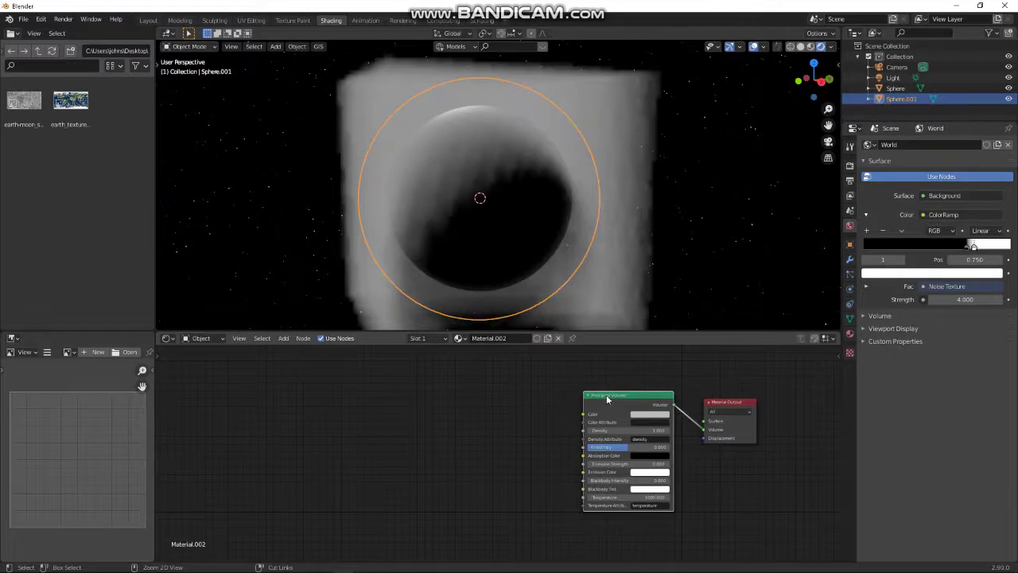
pyautogui.hotkey('ctrl', 'z')
pyautogui.scroll(-1, 467, 409)
pyautogui.moveTo(461, 413)
pyautogui.mouseDown()
pyautogui.moveTo(376, 404)
pyautogui.moveTo(452, 415)
pyautogui.mouseUp()
pyautogui.click(430, 391)
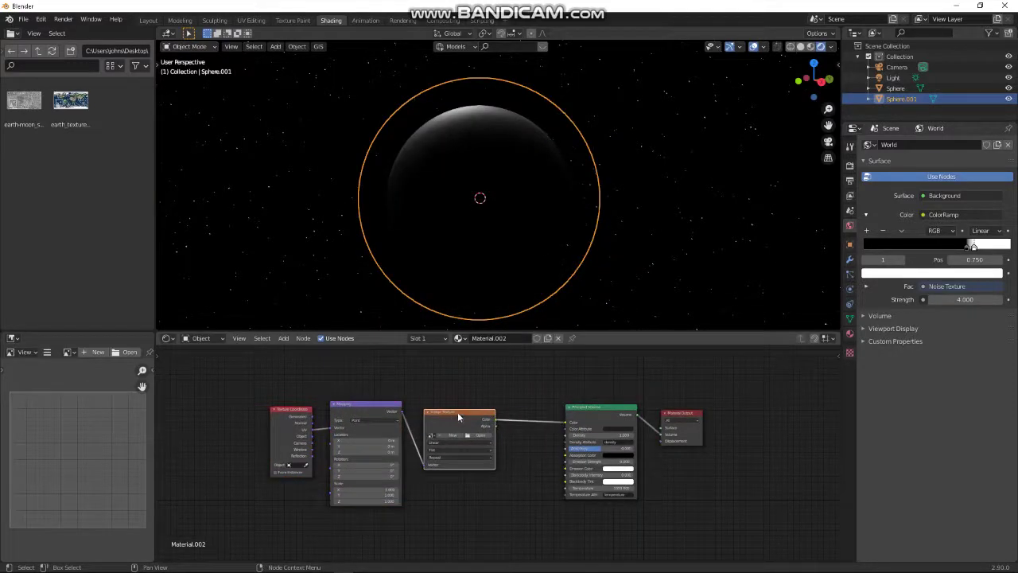
pyautogui.press('x')
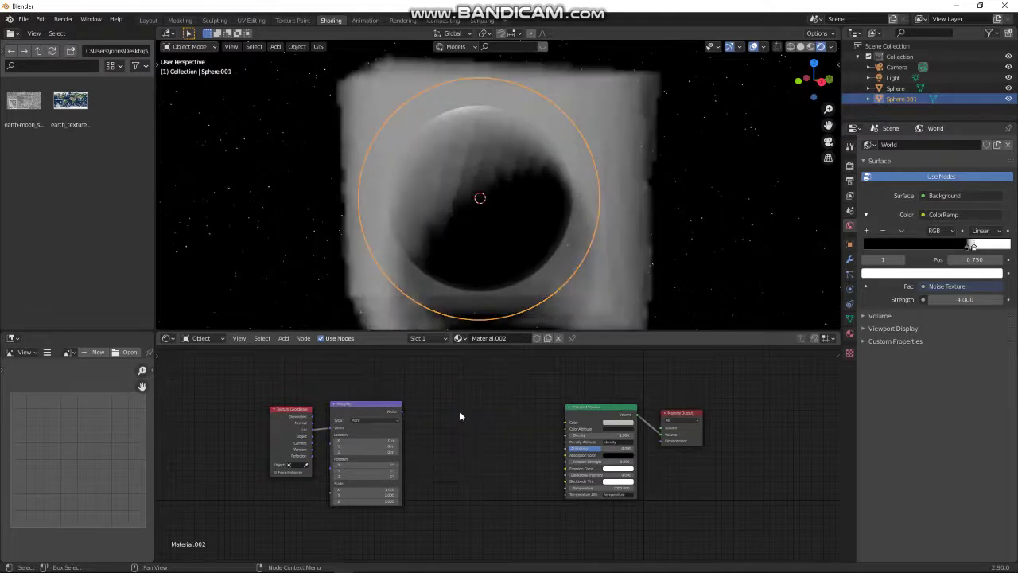
# - Connect the Texture Coordinate node's Object output to the Mapping node's Vector input in place of UV
pyautogui.scroll(1, 452, 411)
pyautogui.moveTo(447, 411); pyautogui.dragTo(483, 417, button='middle')
pyautogui.scroll(1, 483, 422)
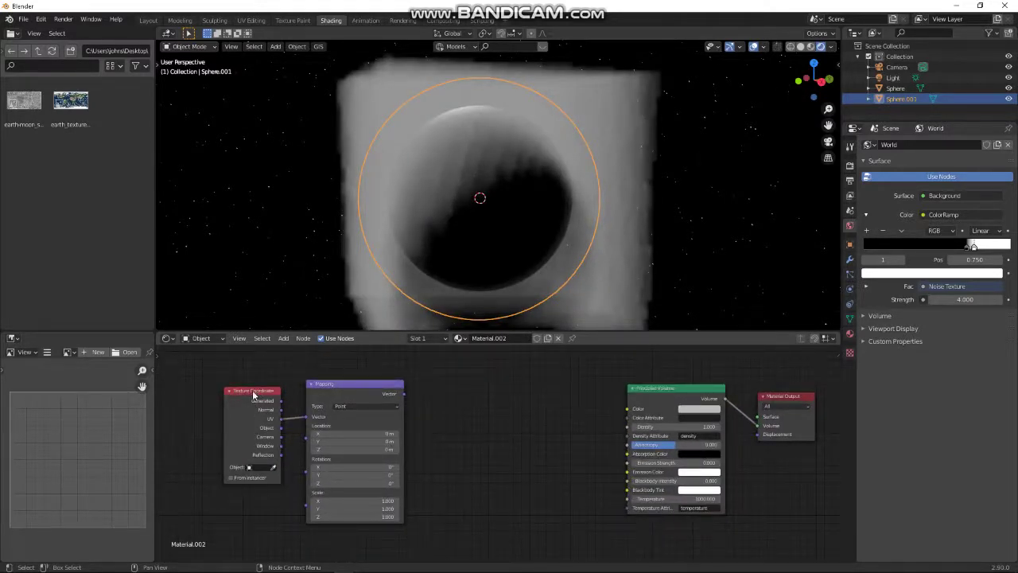
pyautogui.scroll(2, 242, 417)
pyautogui.moveTo(201, 420); pyautogui.dragTo(229, 406)
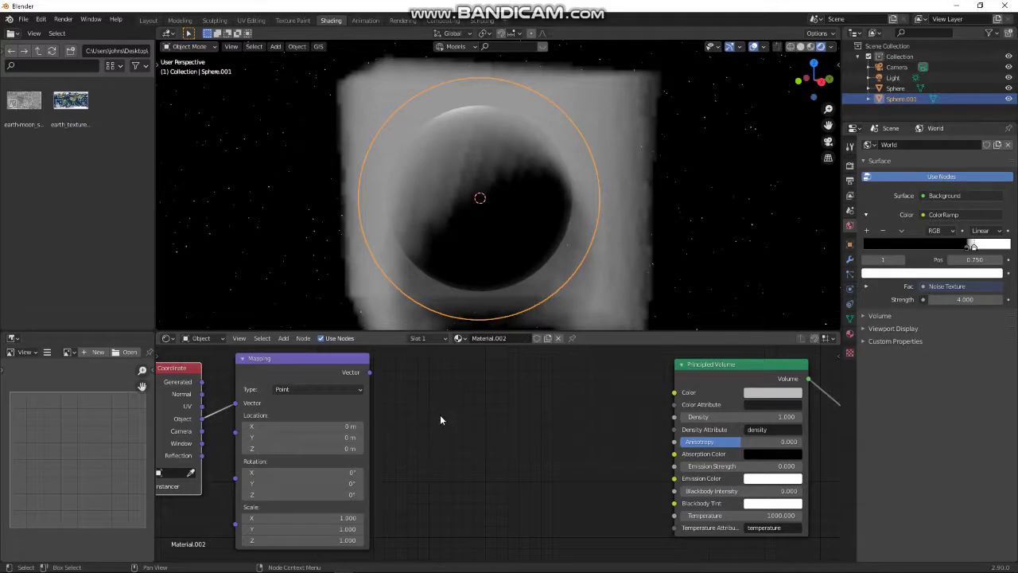
# - Add a Gradient Texture node set to Quadratic sphere and connect the Mapping node's Vector output to its Vector input
pyautogui.scroll(-2, 425, 420)
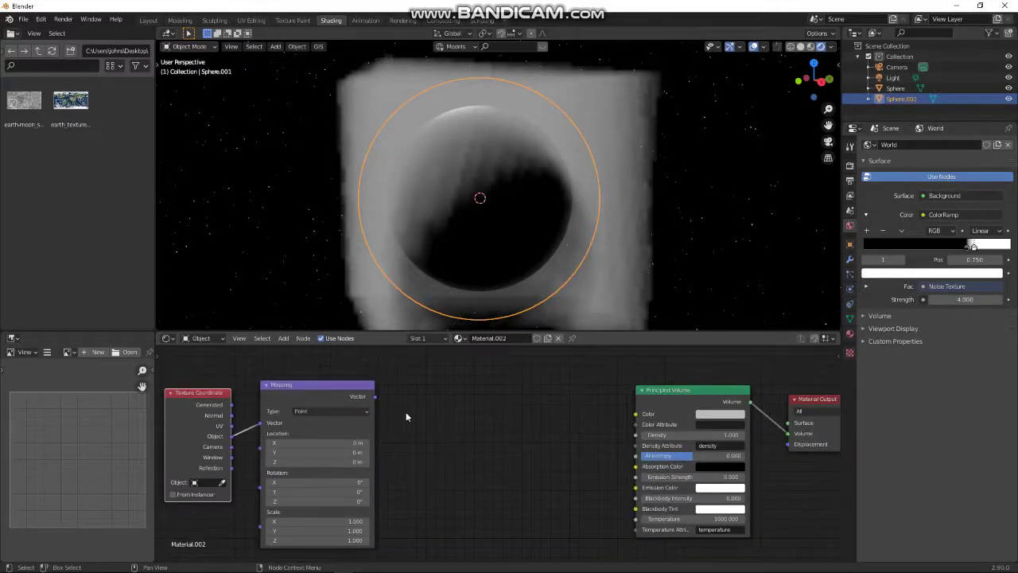
pyautogui.scroll(2, 406, 416)
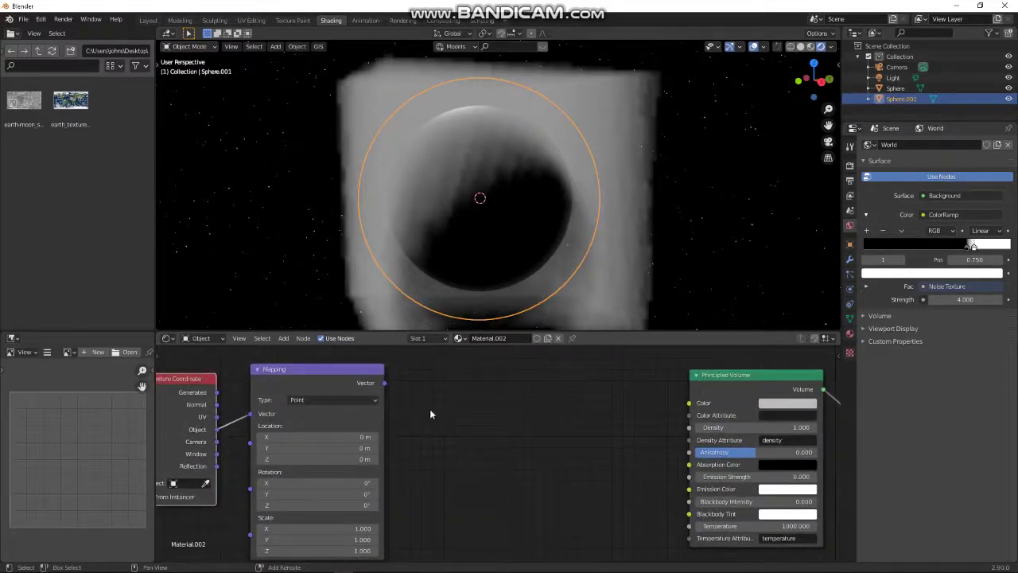
pyautogui.hotkey('shift', 'a')
pyautogui.click(408, 372)
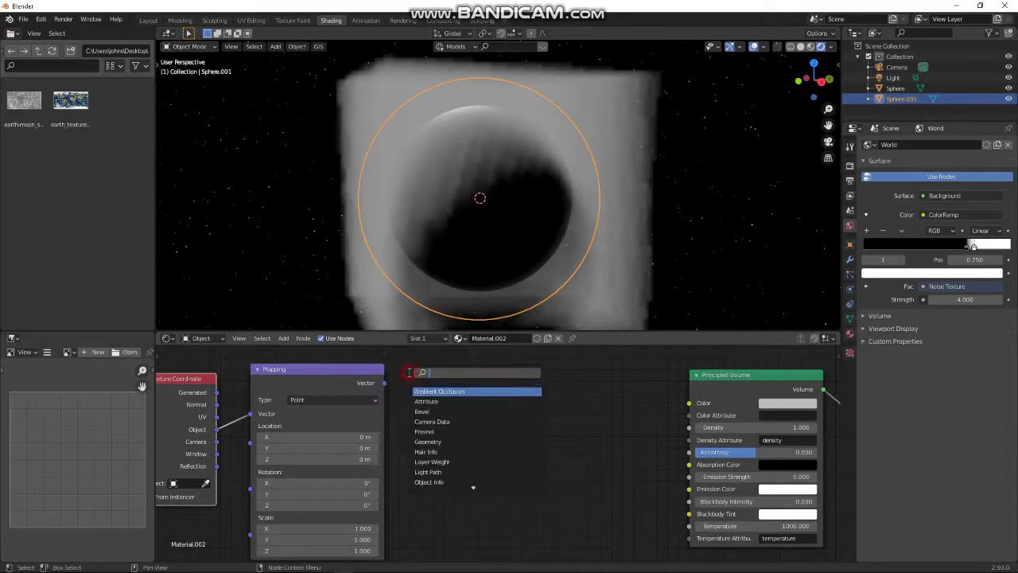
pyautogui.write('gr')
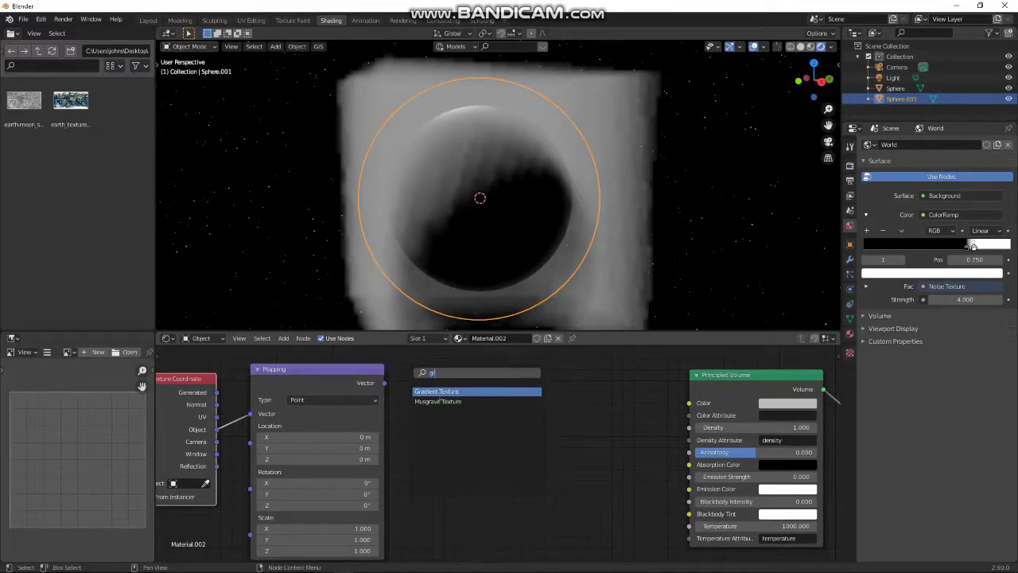
pyautogui.click(430, 392)
pyautogui.click(446, 421)
pyautogui.click(451, 423)
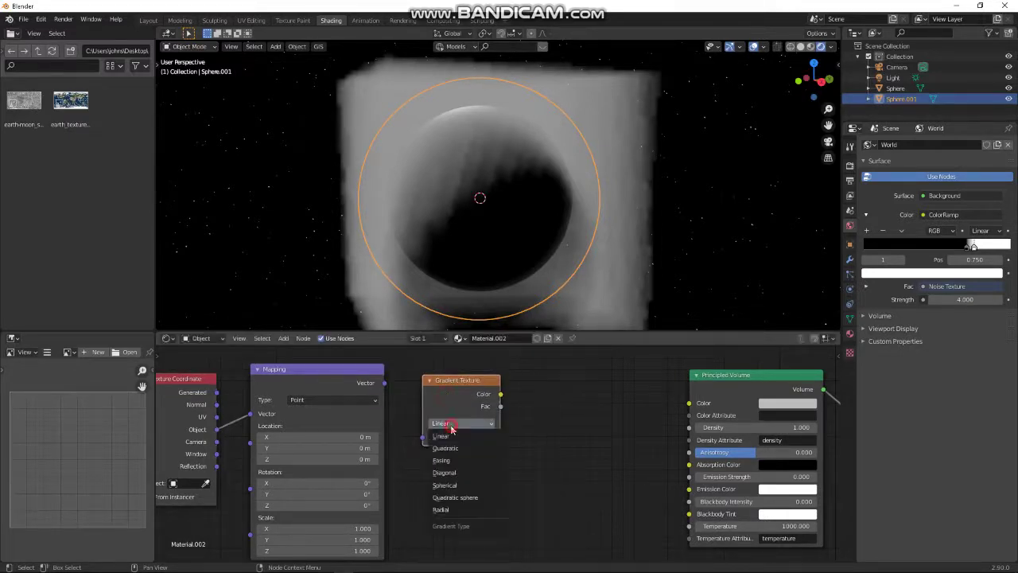
pyautogui.click(451, 498)
pyautogui.moveTo(384, 383); pyautogui.dragTo(422, 437)
# - Add a ColorRamp node fed by the Gradient Texture's Color and connect its Color output to the Principled Volume's Density
pyautogui.moveTo(502, 410); pyautogui.dragTo(392, 401, button='middle')
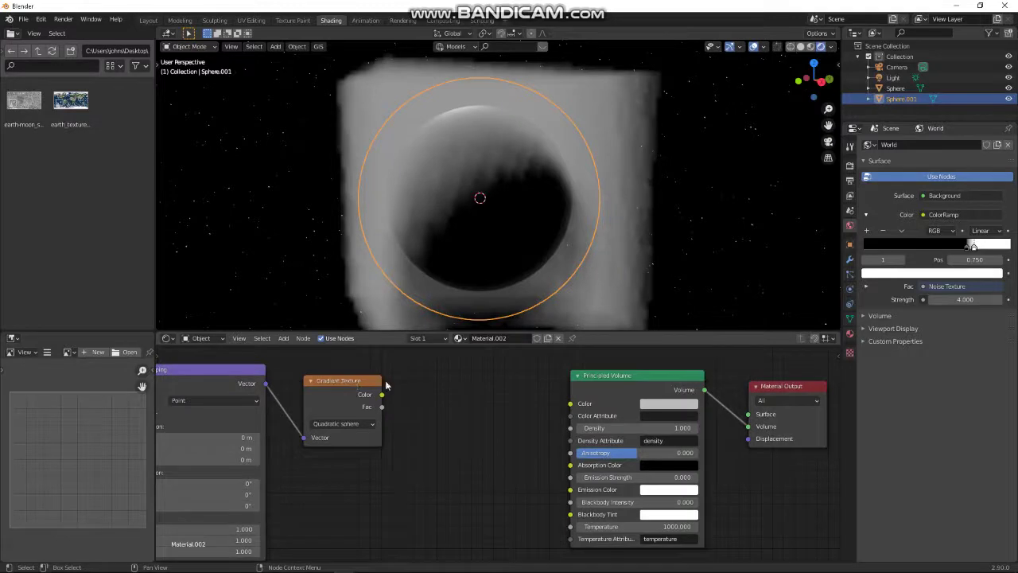
pyautogui.hotkey('shift', 'a')
pyautogui.moveTo(421, 476)
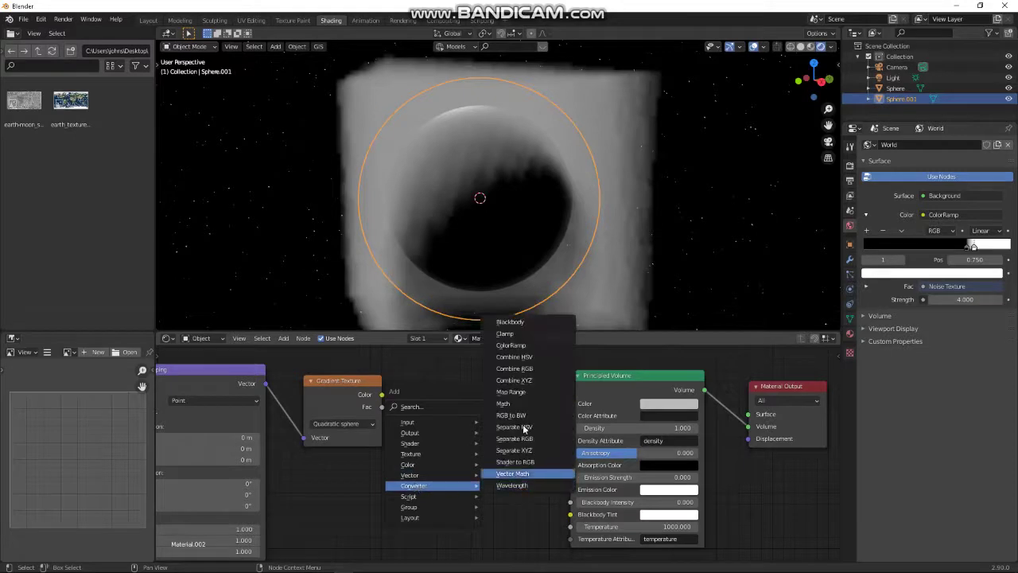
pyautogui.click(507, 345)
pyautogui.click(468, 350)
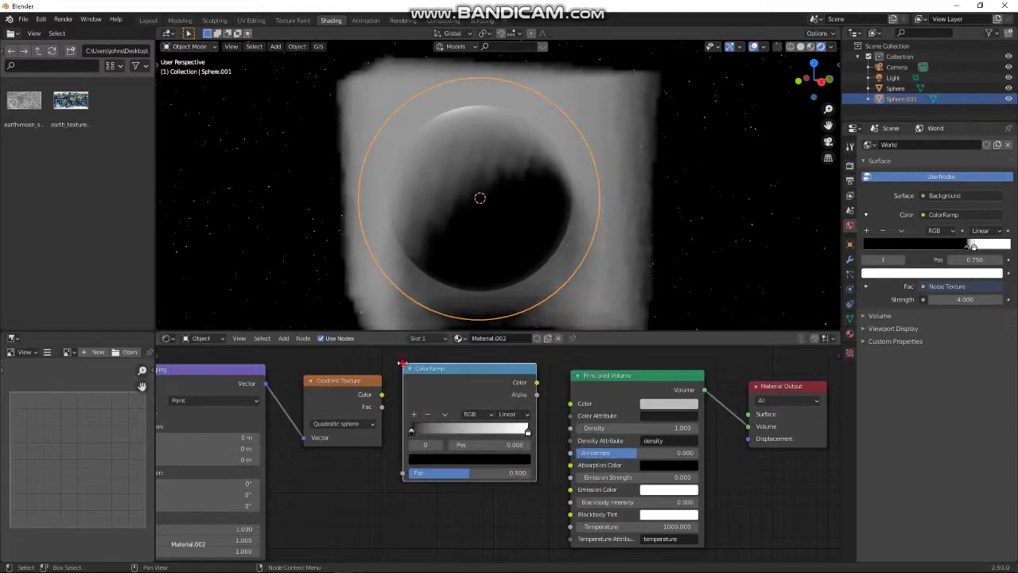
pyautogui.moveTo(382, 398); pyautogui.dragTo(403, 472)
pyautogui.scroll(-1, 525, 398)
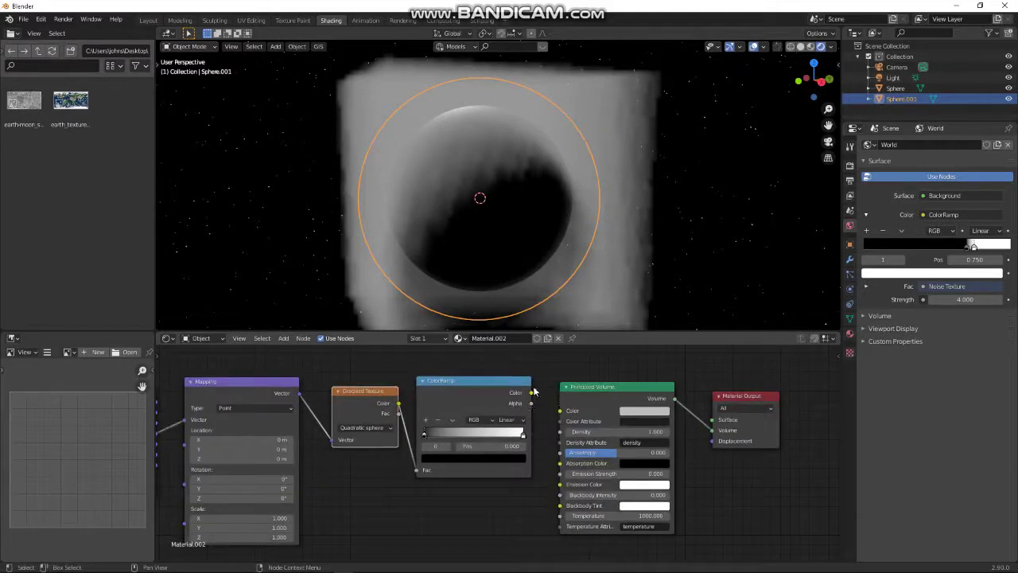
pyautogui.moveTo(531, 392); pyautogui.dragTo(560, 431)
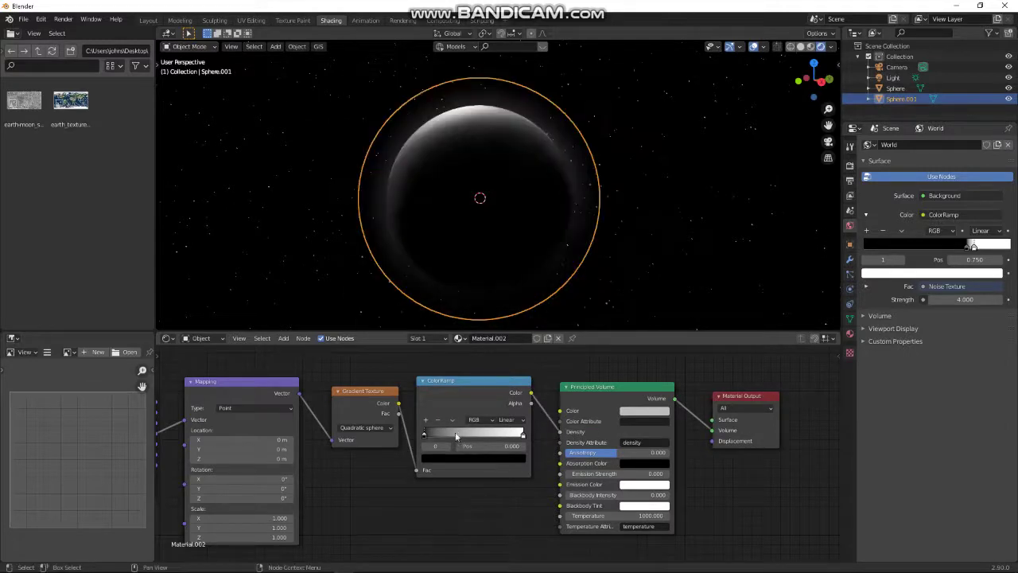
# - Move the ColorRamp's white stop to position 0.055 with the inner moon sphere temporarily hidden, and unhide the moon
pyautogui.click(1008, 89)
pyautogui.scroll(3, 482, 204)
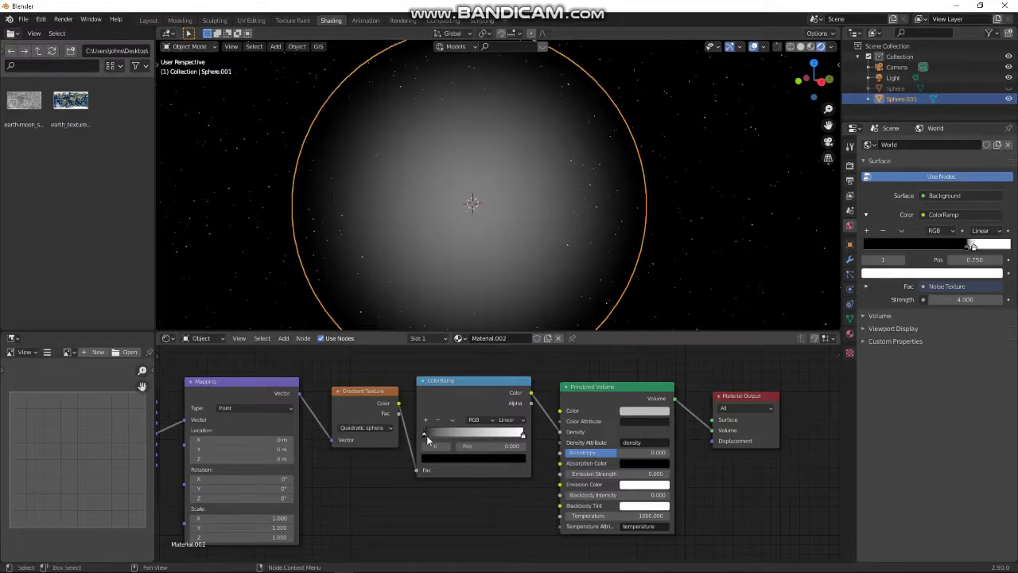
pyautogui.moveTo(425, 435)
pyautogui.mouseDown()
pyautogui.moveTo(482, 436)
pyautogui.moveTo(424, 436)
pyautogui.mouseUp()
pyautogui.click(522, 436)
pyautogui.moveTo(522, 436); pyautogui.dragTo(424, 437)
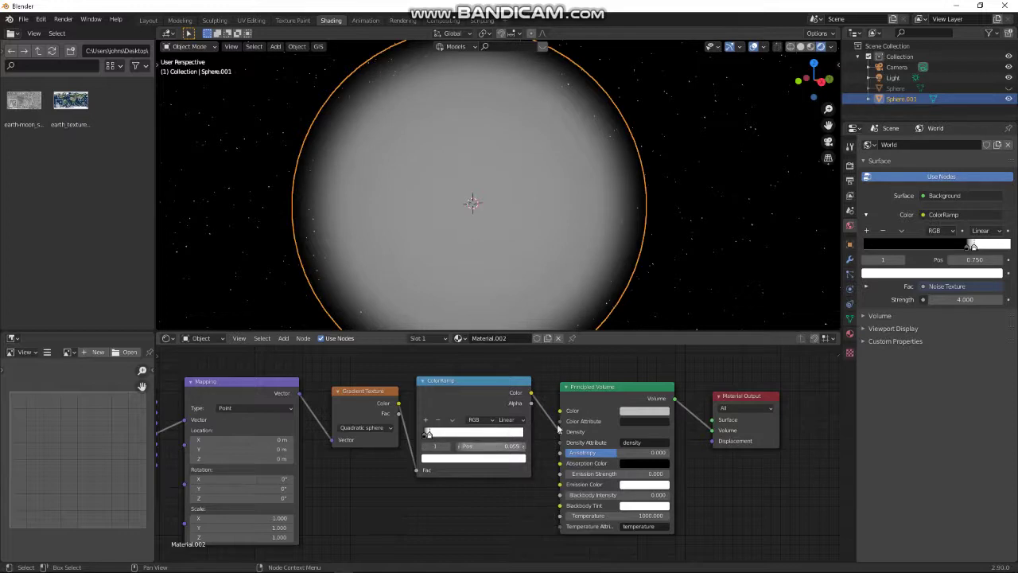
pyautogui.click(1009, 89)
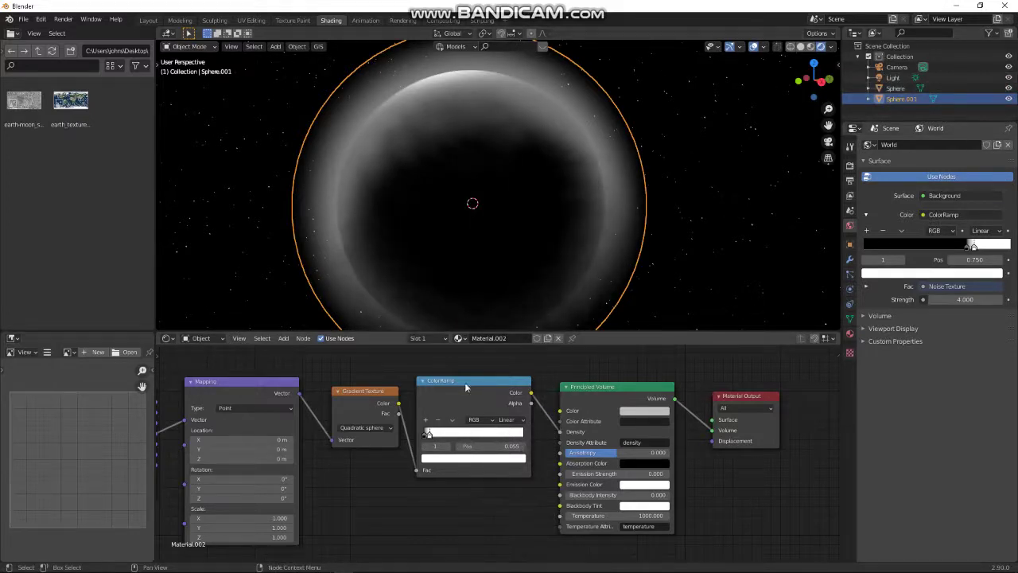
# - Scale the atmosphere sphere down to about 0.91 so it sits closer around the moon
pyautogui.press('s')
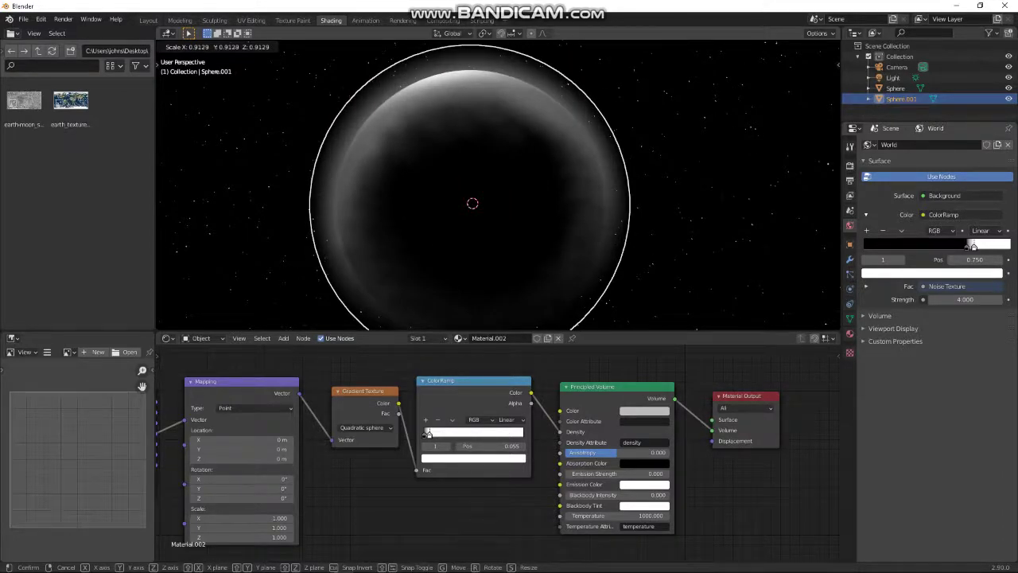
pyautogui.click(636, 236)
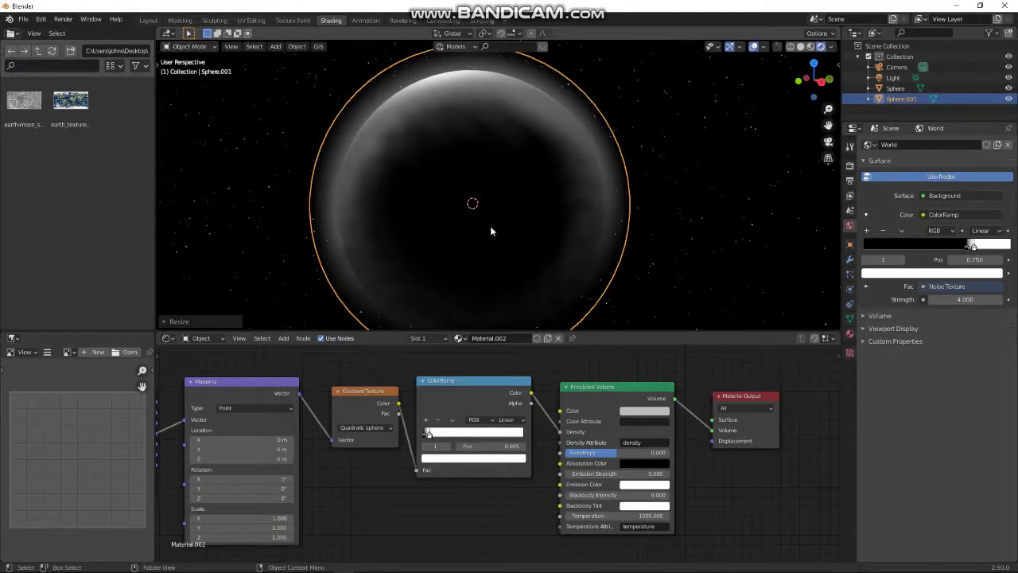
pyautogui.scroll(-3, 490, 226)
pyautogui.scroll(2, 495, 230)
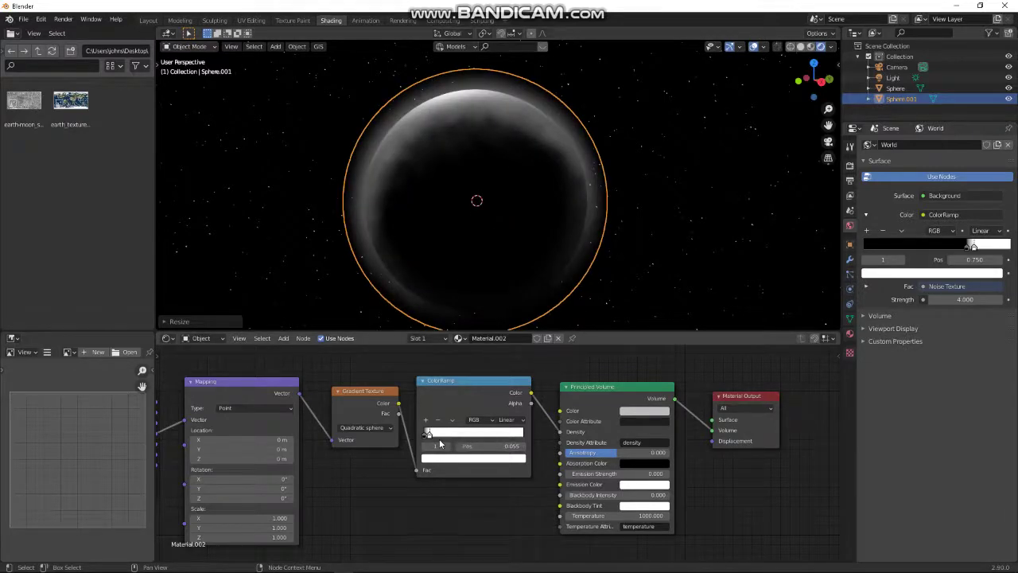
# - Tint the ColorRamp's white stop very pale blue and connect the ramp's Color output to the Principled Volume's Color input
pyautogui.scroll(1, 433, 426)
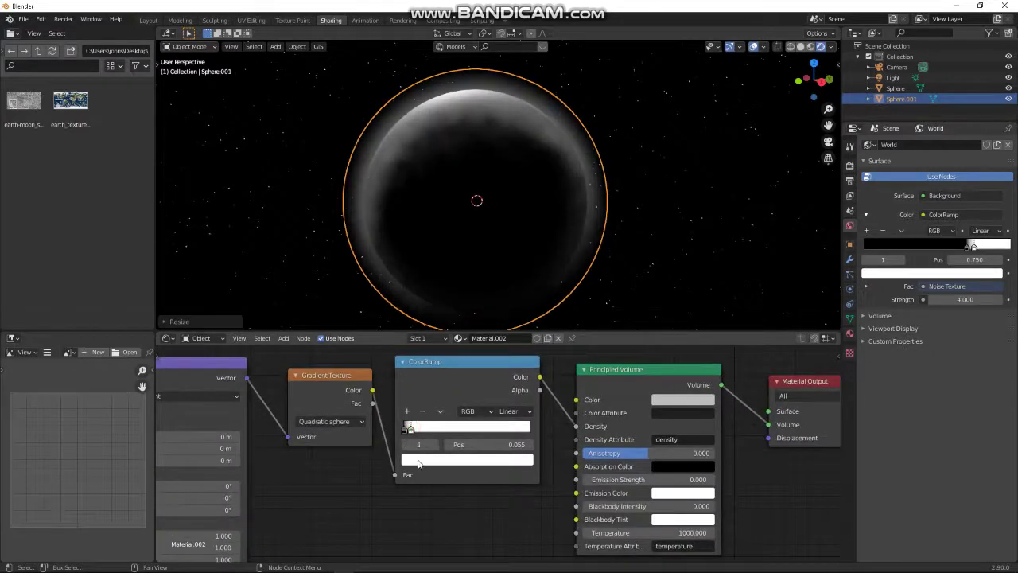
pyautogui.click(418, 459)
pyautogui.moveTo(452, 329)
pyautogui.mouseDown()
pyautogui.moveTo(466, 301)
pyautogui.moveTo(448, 322)
pyautogui.moveTo(430, 314)
pyautogui.moveTo(458, 311)
pyautogui.mouseUp()
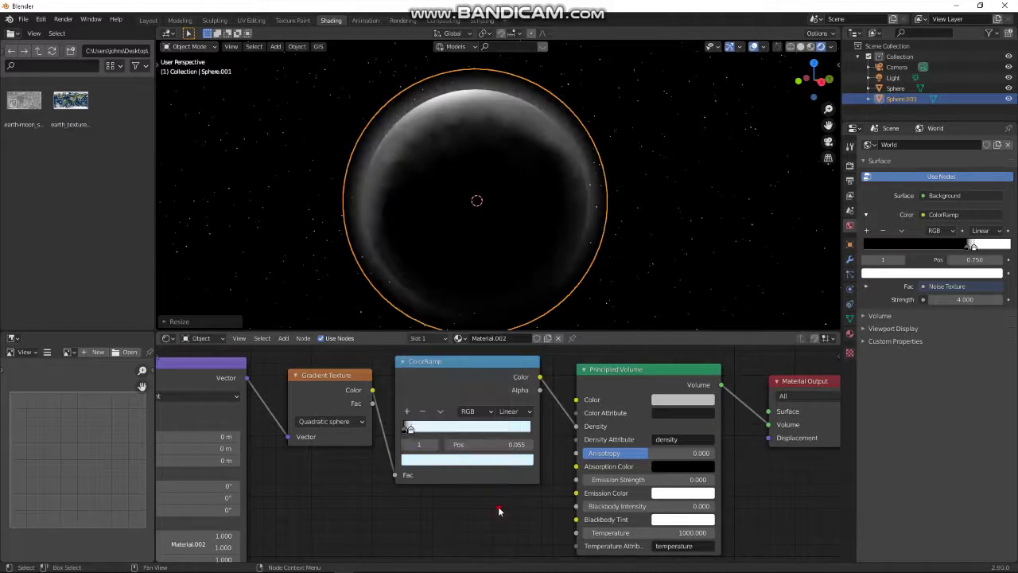
pyautogui.scroll(-1, 498, 506)
pyautogui.scroll(-1, 493, 506)
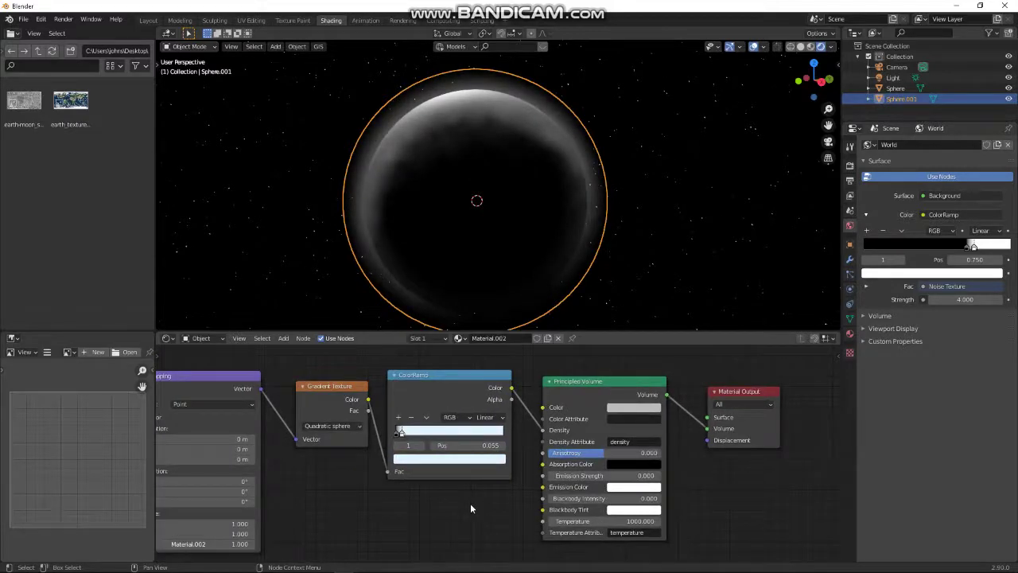
pyautogui.scroll(2, 472, 503)
pyautogui.moveTo(484, 481); pyautogui.dragTo(496, 495, button='middle')
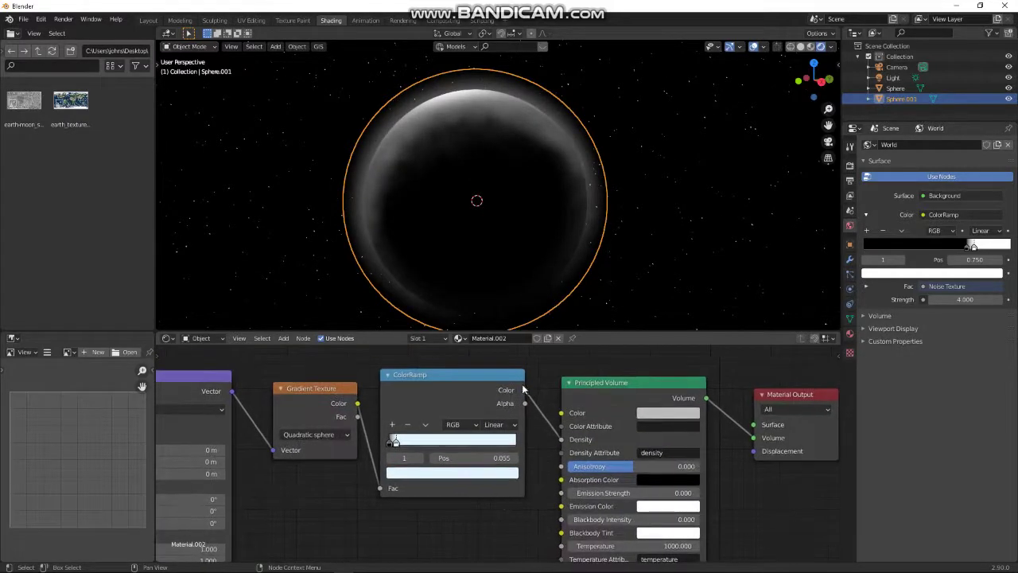
pyautogui.moveTo(525, 390); pyautogui.dragTo(560, 413)
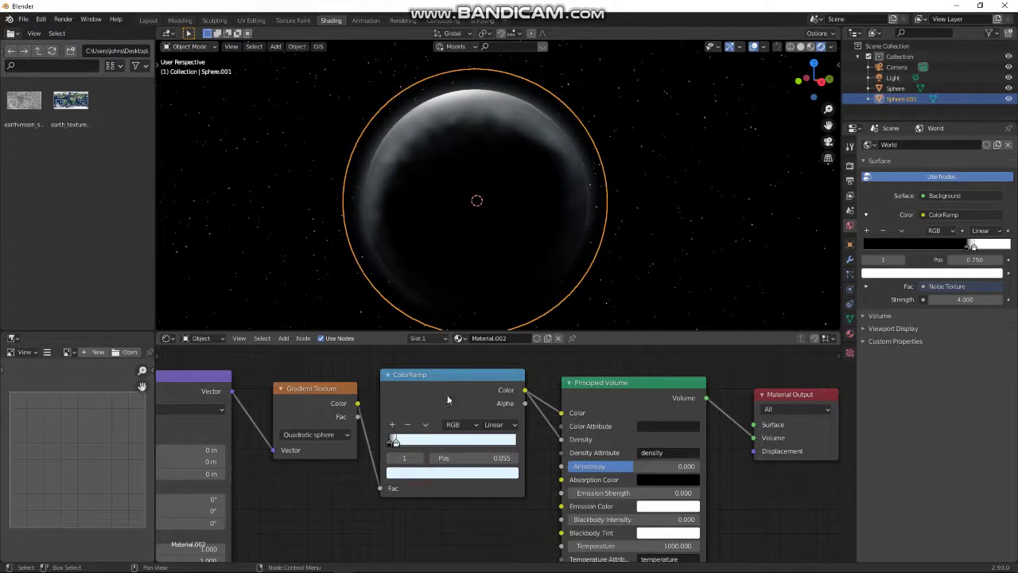
# - Try a cyan tint on the ColorRamp stop, bring it back to pale blue, and set the Principled Volume's Anisotropy to 0.582
pyautogui.click(434, 476)
pyautogui.click(440, 313)
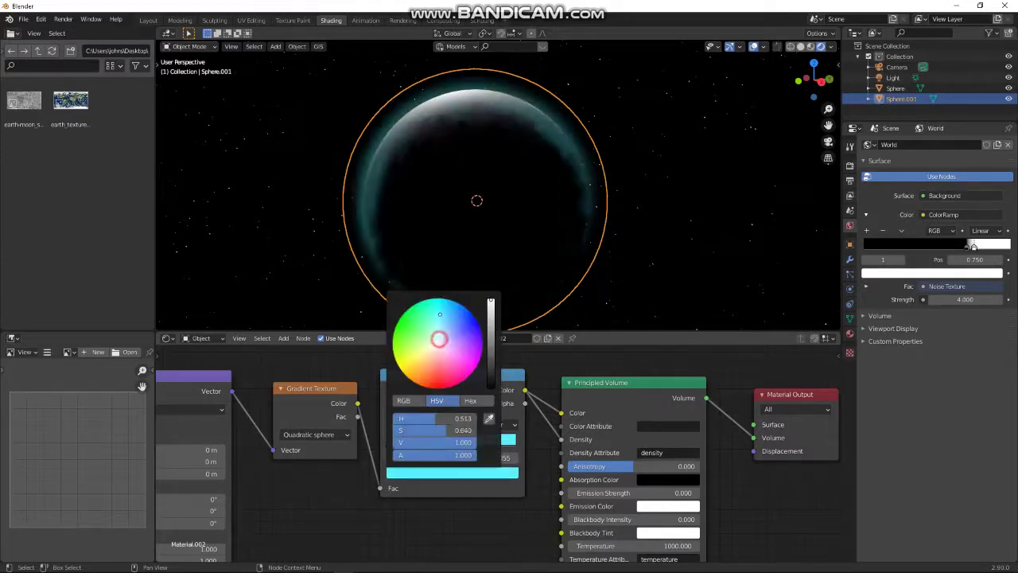
pyautogui.moveTo(440, 313); pyautogui.dragTo(440, 339)
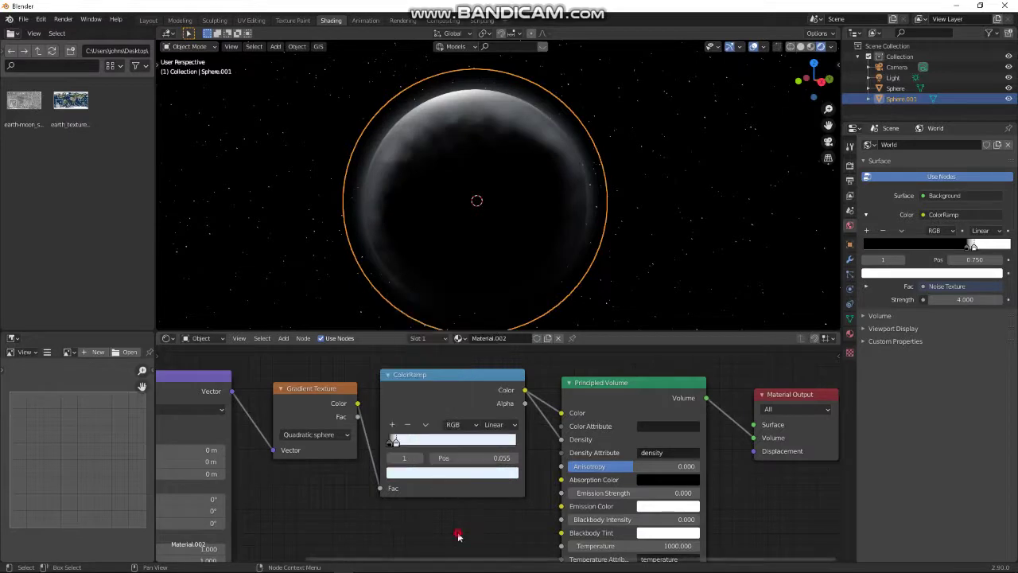
pyautogui.moveTo(632, 469); pyautogui.dragTo(672, 466)
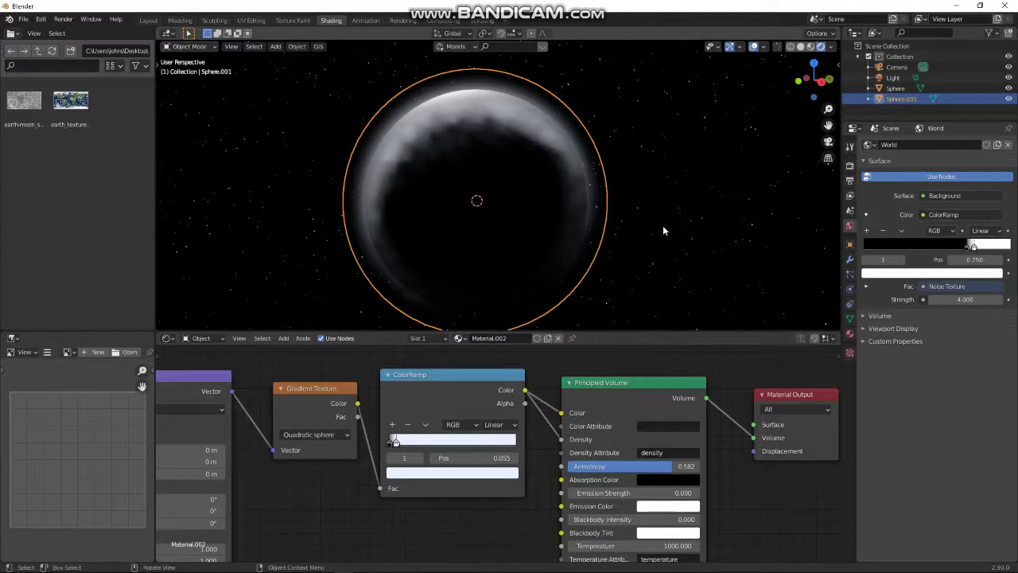
# - Enable Ambient Occlusion, Bloom and Screen Space Reflections in the Eevee render settings, working from the camera view in the Layout workspace
pyautogui.click(851, 148)
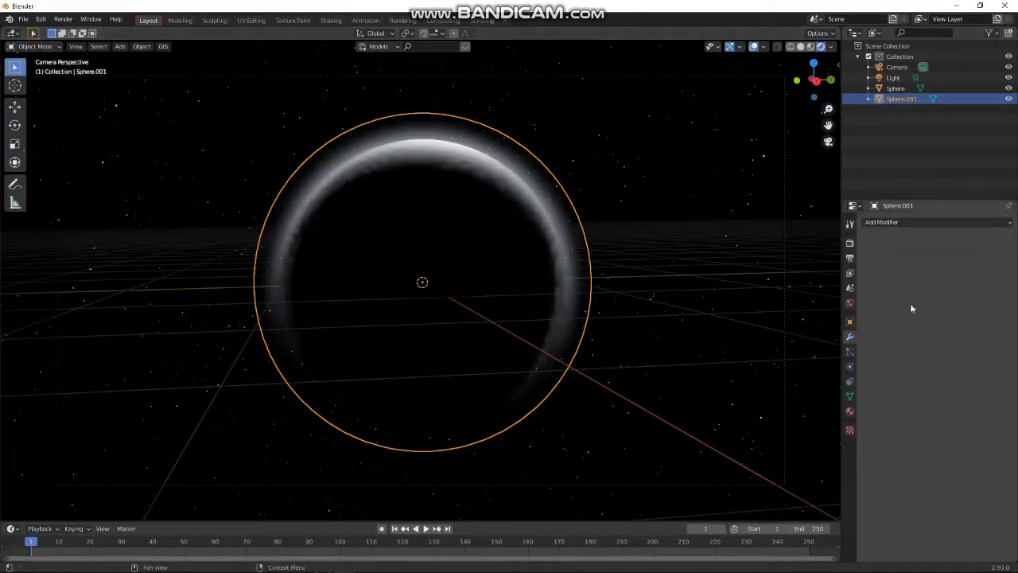
pyautogui.click(850, 244)
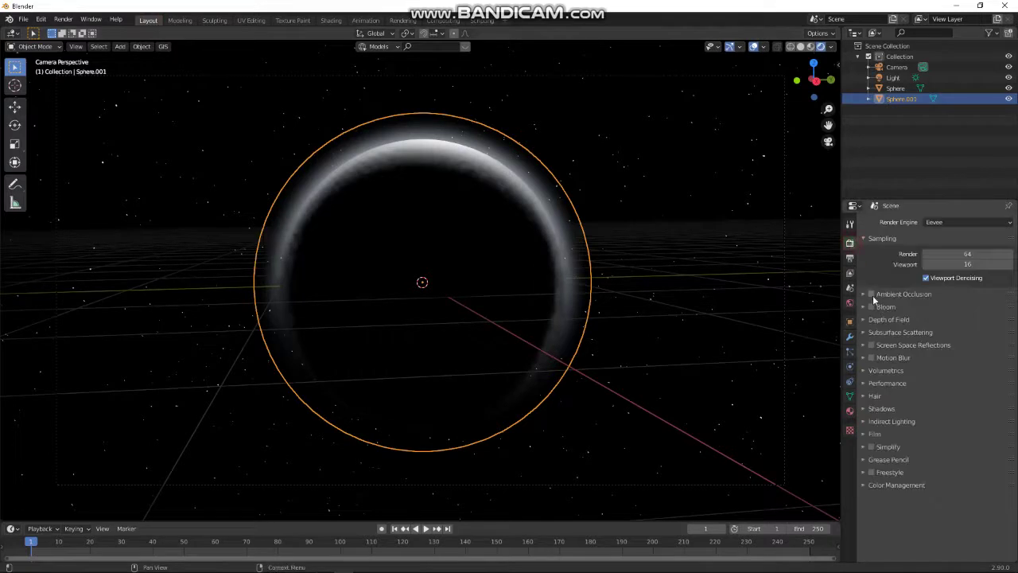
pyautogui.click(871, 295)
pyautogui.click(871, 307)
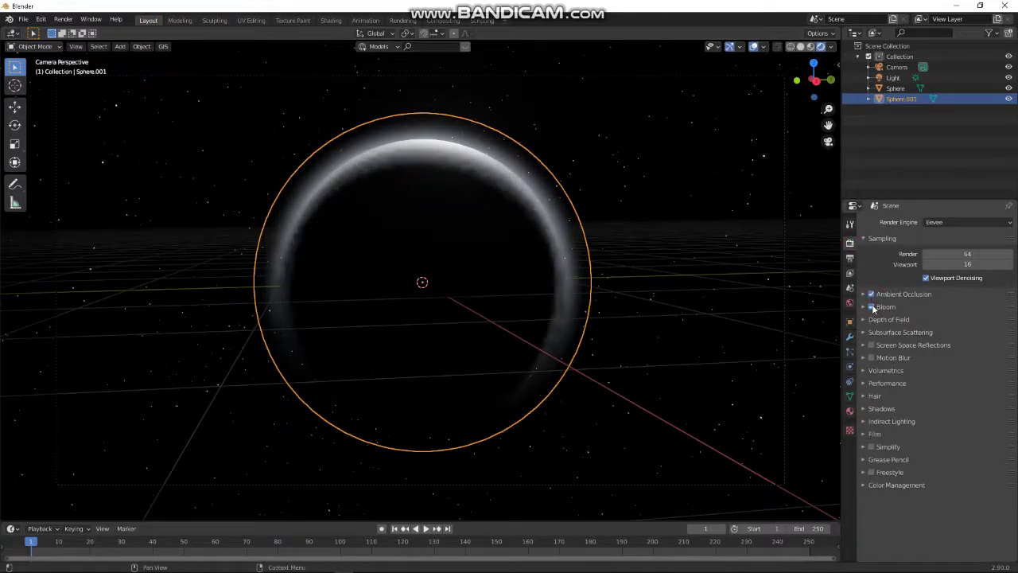
pyautogui.click(871, 346)
# - Set the Eevee Volumetrics tile size to 4 px and samples to 128, and enable Volumetric Shadows
pyautogui.click(864, 370)
pyautogui.click(947, 410)
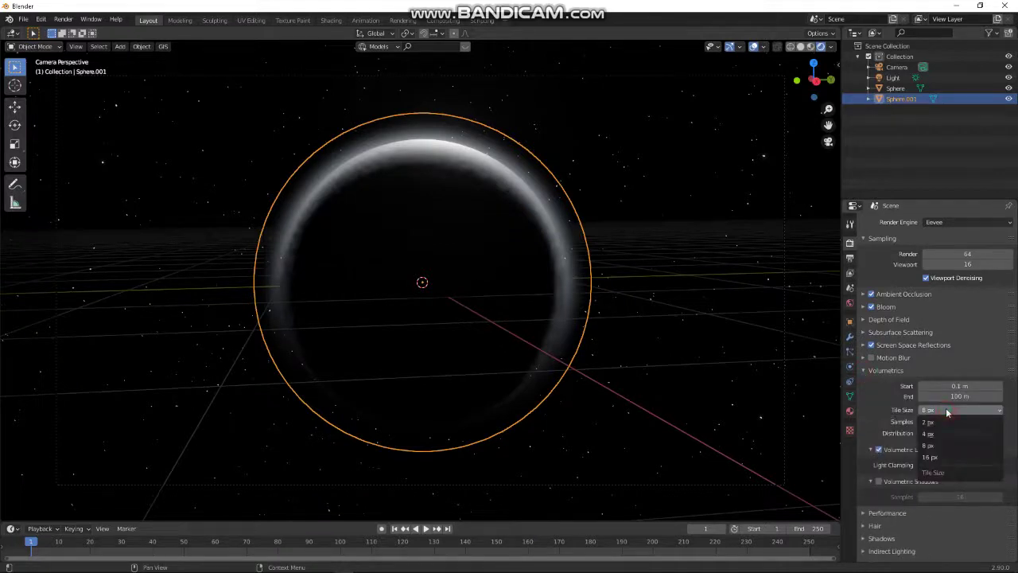
pyautogui.click(955, 434)
pyautogui.click(955, 421)
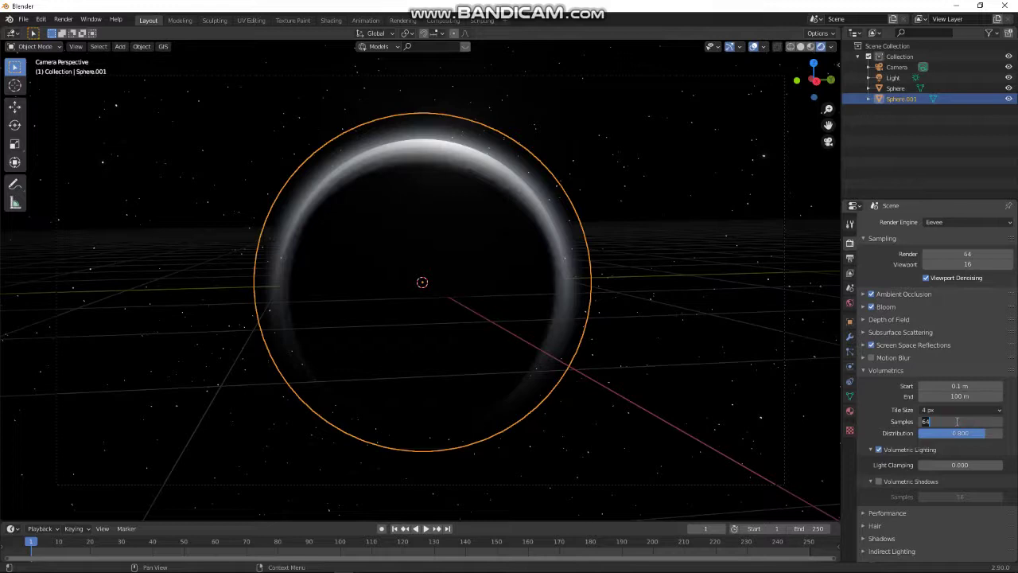
pyautogui.write('128')
pyautogui.press('Return')
pyautogui.click(878, 482)
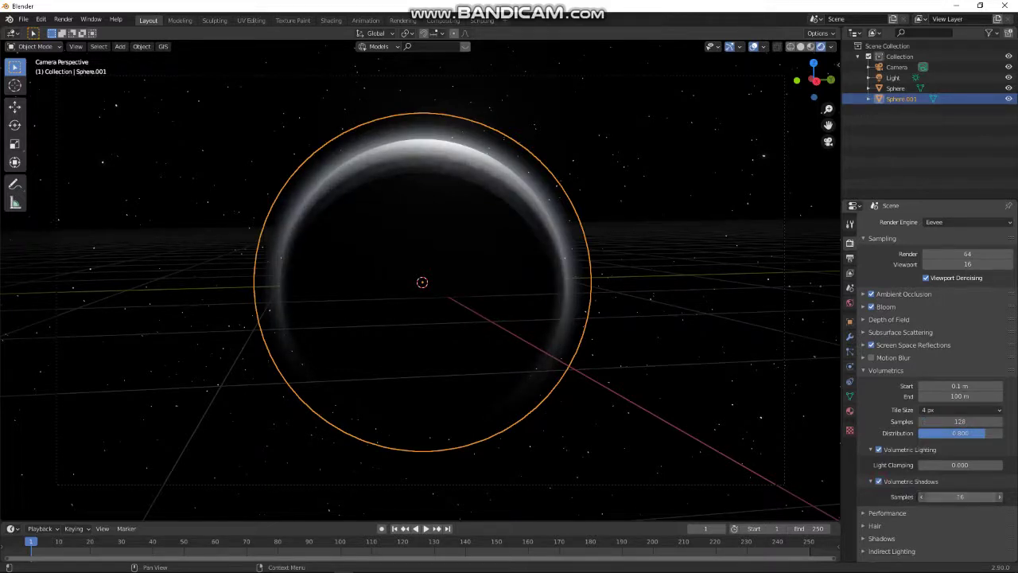
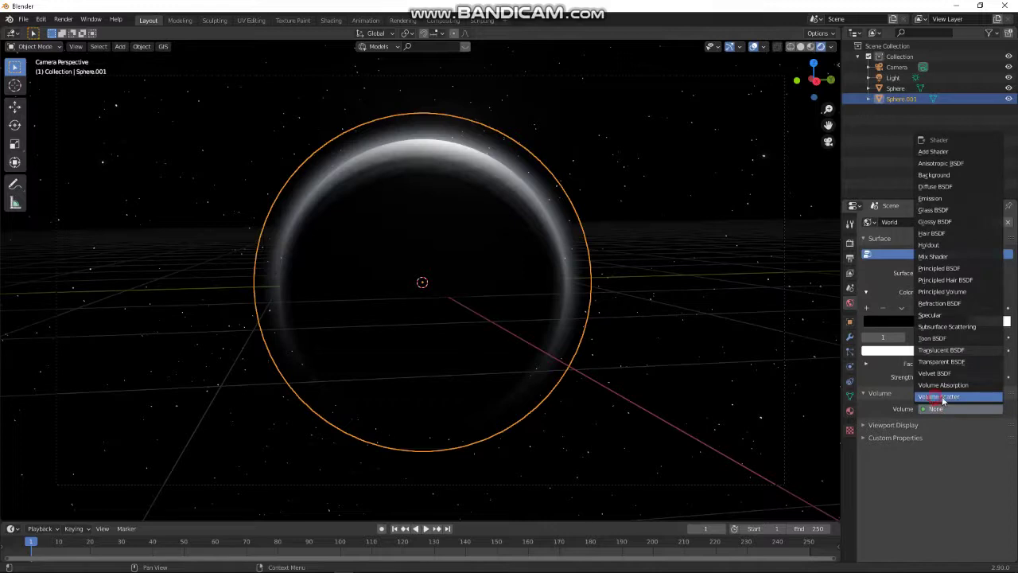
# - Set the world volume to Volume Scatter with a density of 0.01 and an anisotropy of about 0.99
pyautogui.click(938, 396)
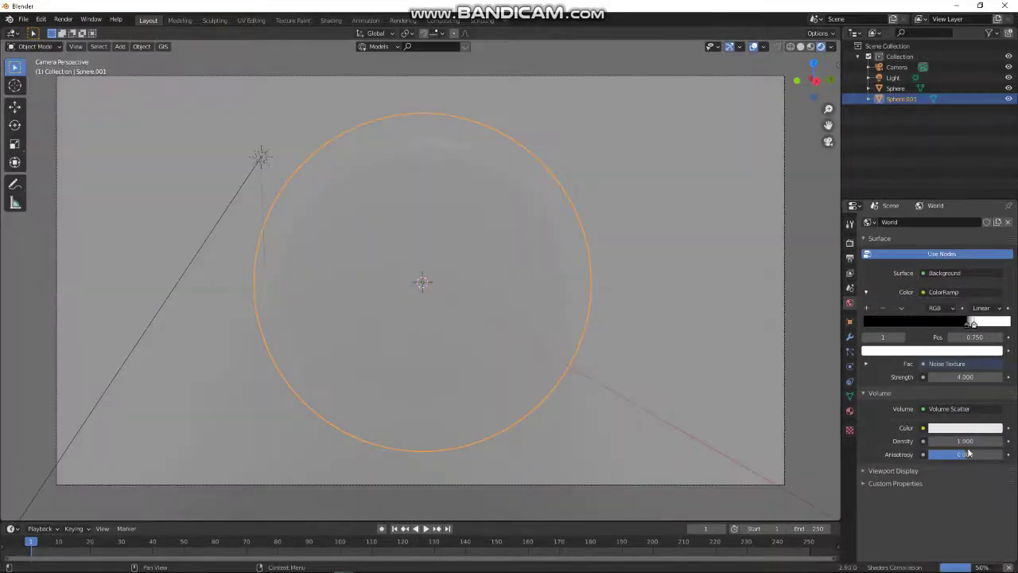
pyautogui.click(967, 441)
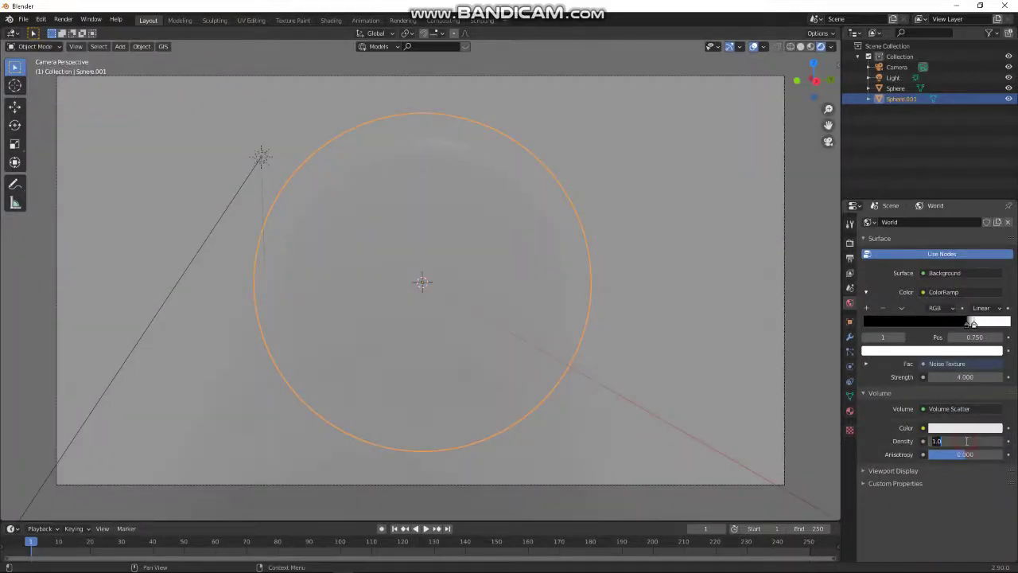
pyautogui.write('0.01')
pyautogui.press('Return')
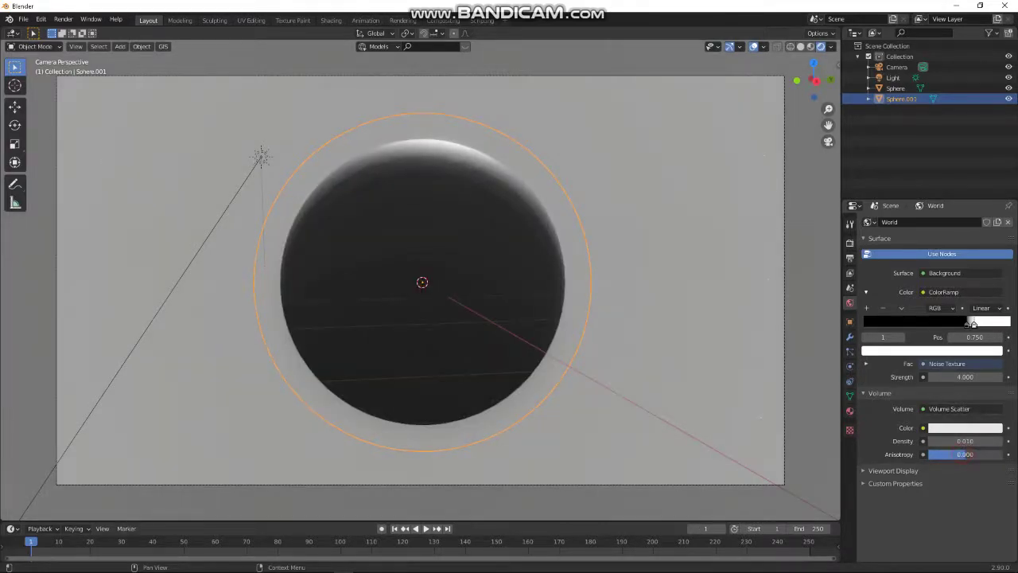
pyautogui.moveTo(964, 454); pyautogui.dragTo(1001, 454)
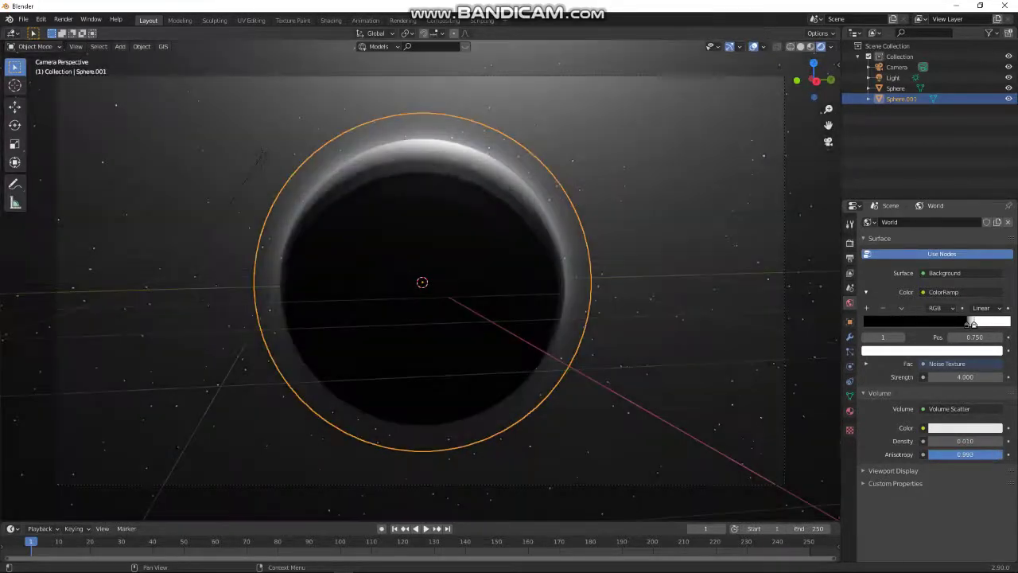
# - Lower the world Volume Scatter's density to 0.003
pyautogui.click(974, 440)
pyautogui.click(974, 441)
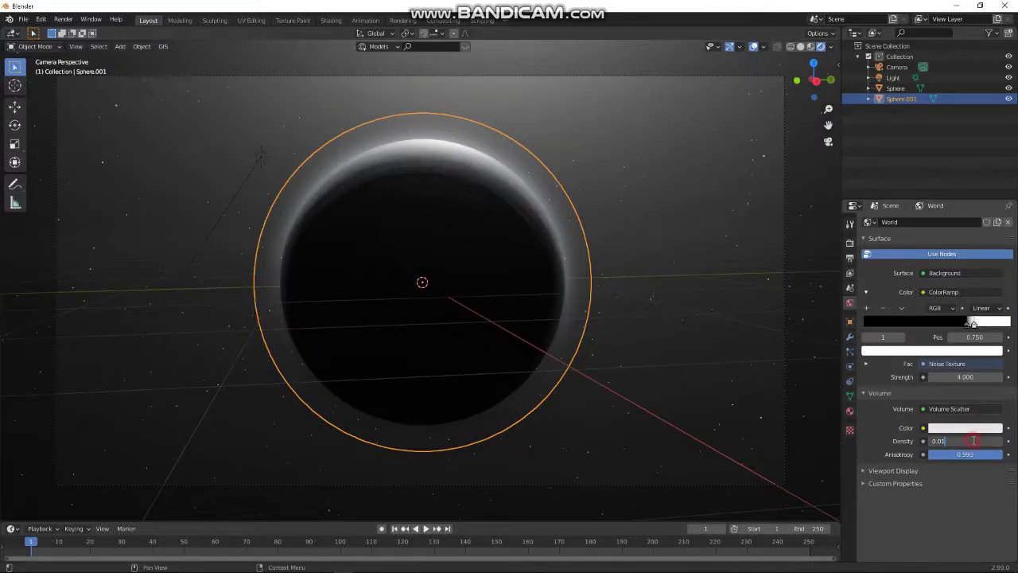
pyautogui.press('BackSpace')
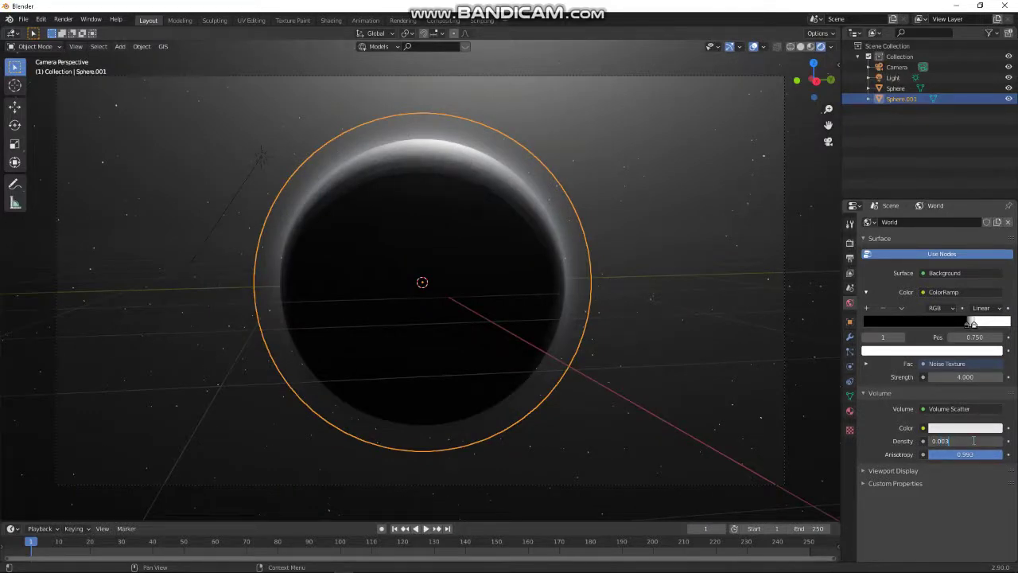
pyautogui.write('03')
pyautogui.press('Return')
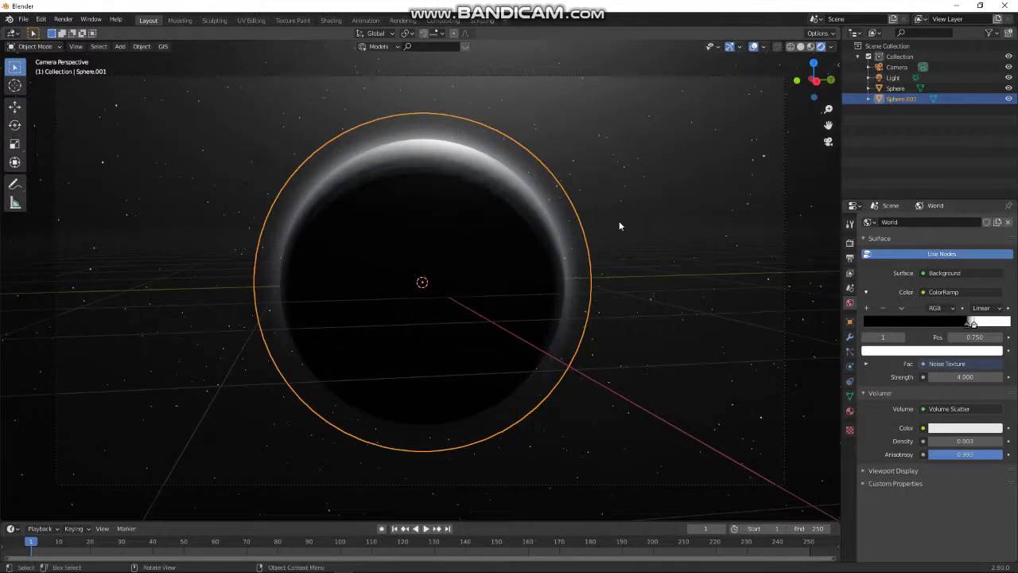
# - Move the light about 0.24 m in X, 1.86 m in Y and 0.48 m in Z, and rotate it about -13.9° around global Y
pyautogui.scroll(-2, 618, 221)
pyautogui.click(892, 78)
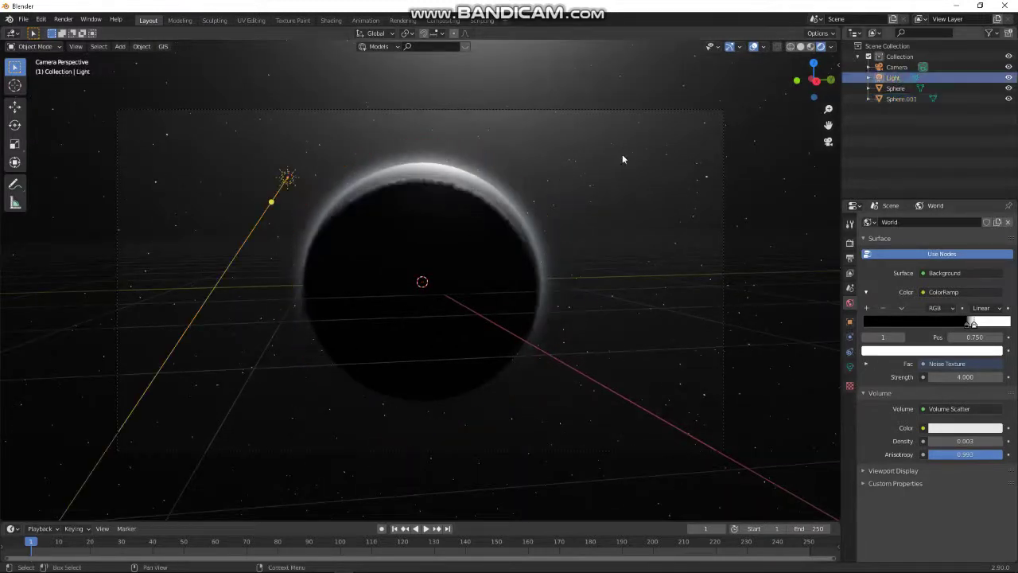
pyautogui.press('g')
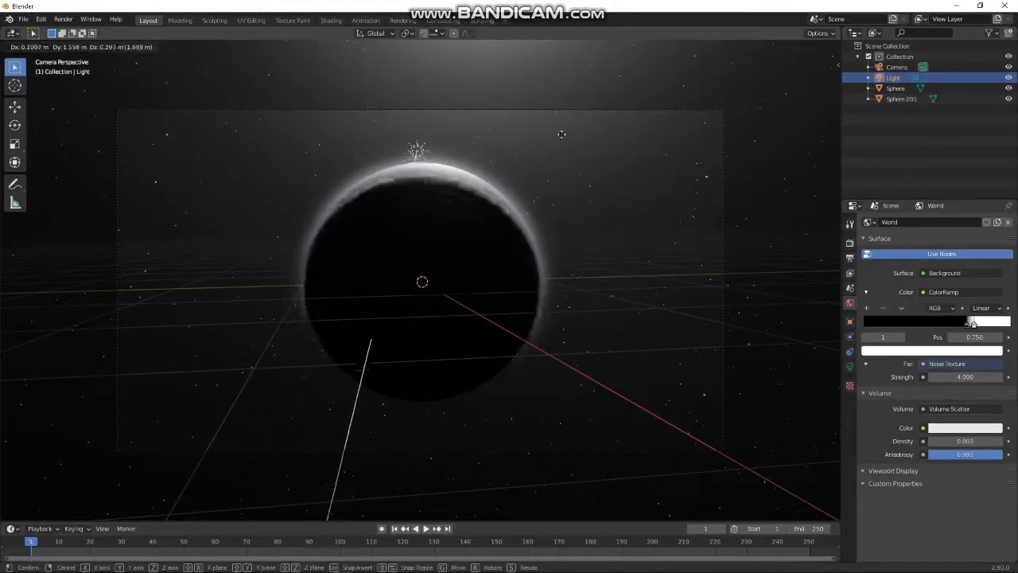
pyautogui.click(579, 124)
pyautogui.press('r')
pyautogui.press('y')
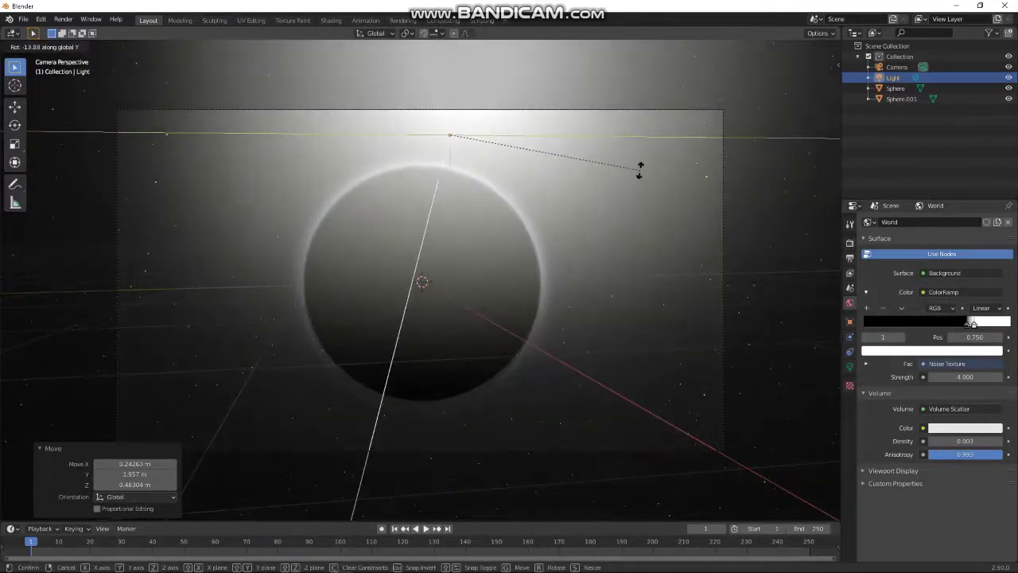
pyautogui.click(640, 169)
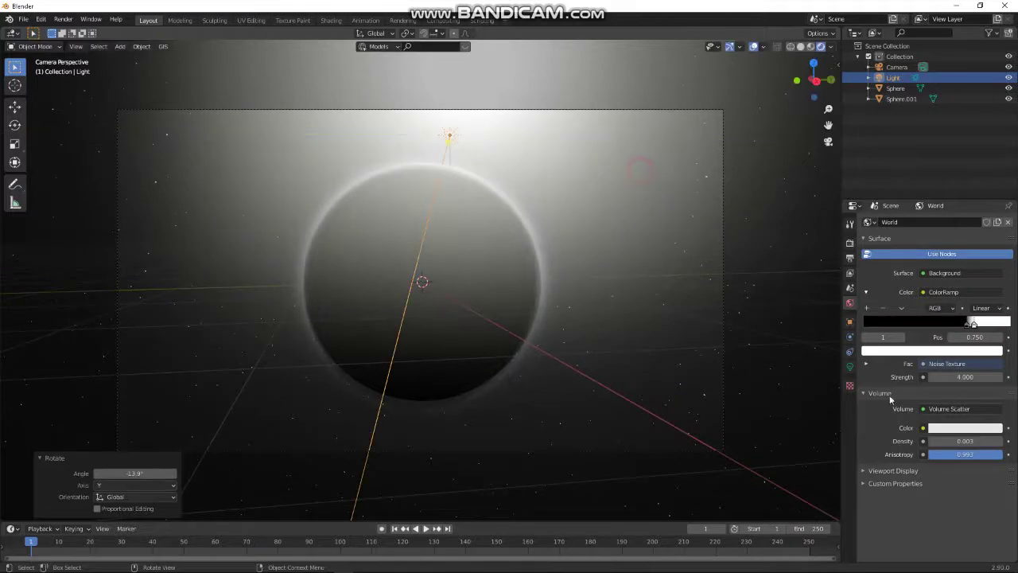
# - Set the world Volume Scatter's anisotropy to 1.000 and its density to 0.001
pyautogui.click(965, 454)
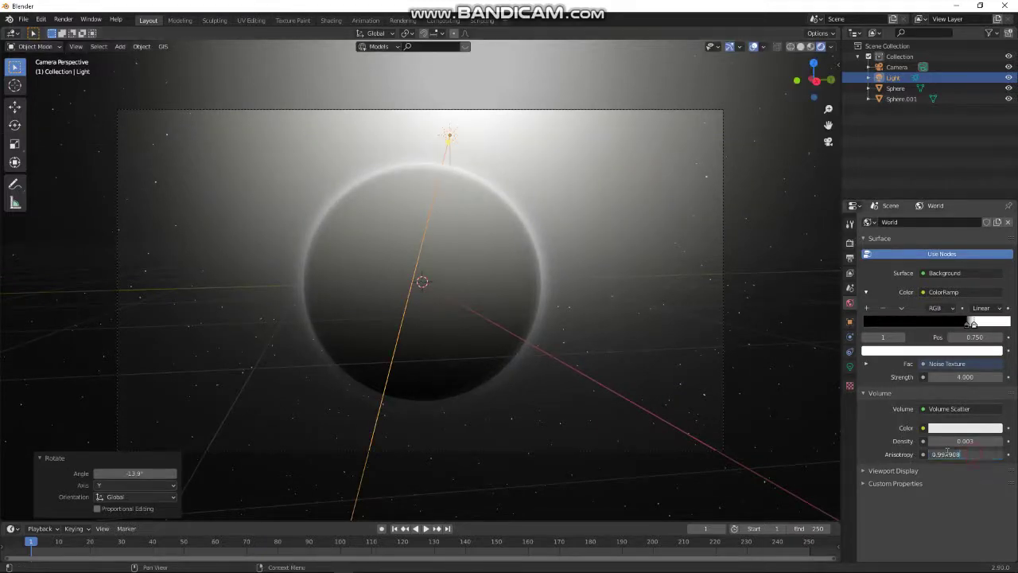
pyautogui.hotkey('ctrl', 'a')
pyautogui.write('0.99')
pyautogui.press('Return')
pyautogui.click(964, 454)
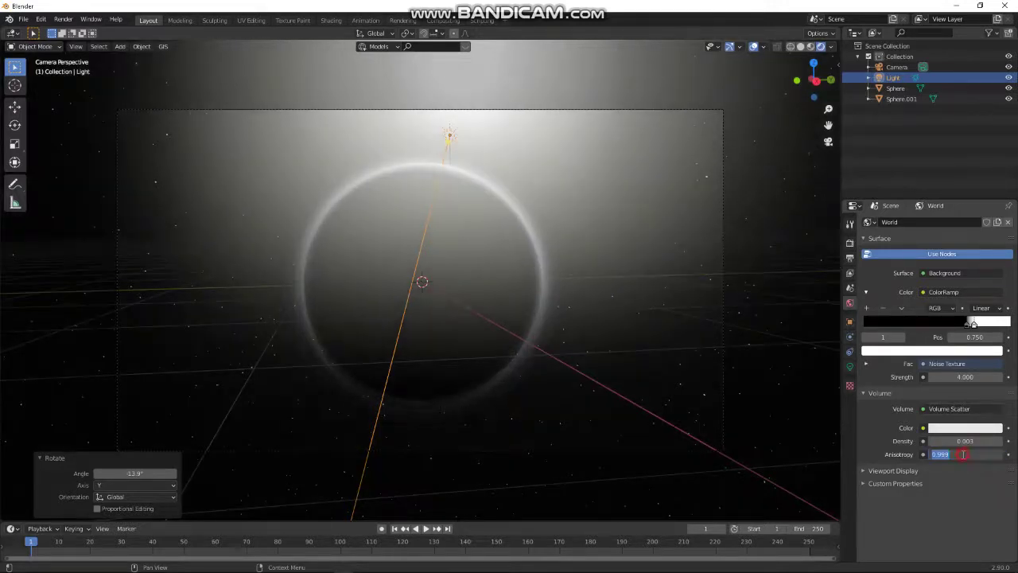
pyautogui.click(964, 455)
pyautogui.press('Return')
pyautogui.click(977, 442)
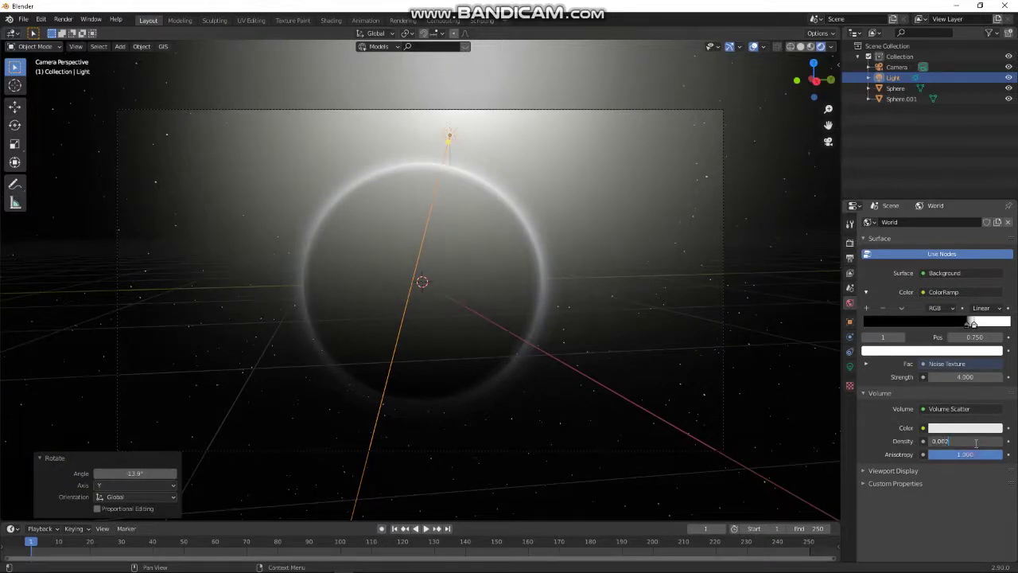
pyautogui.write('1')
pyautogui.press('Return')
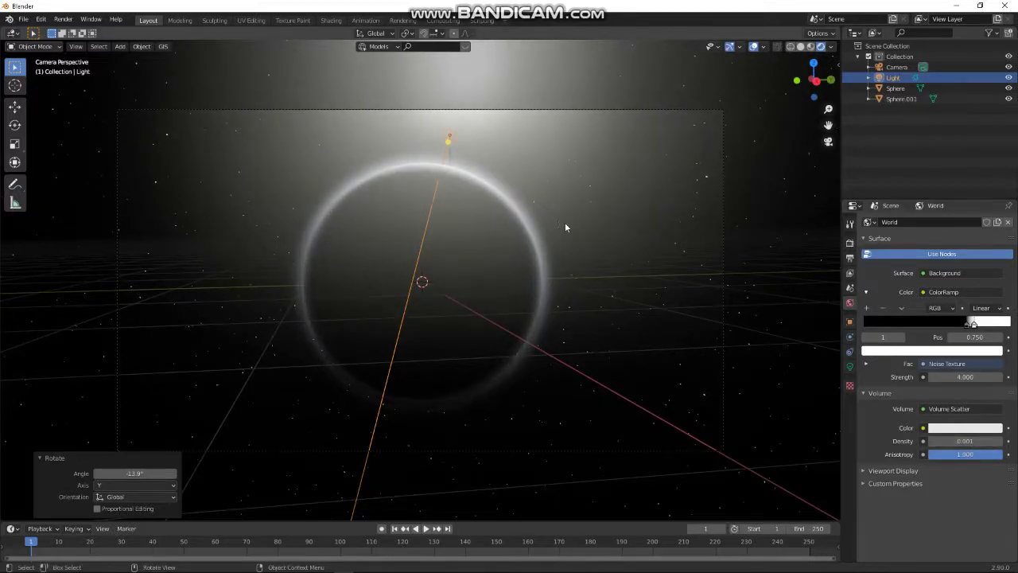
# - Rotate the light about -2.35° more around the global Y axis
pyautogui.press('r')
pyautogui.press('y')
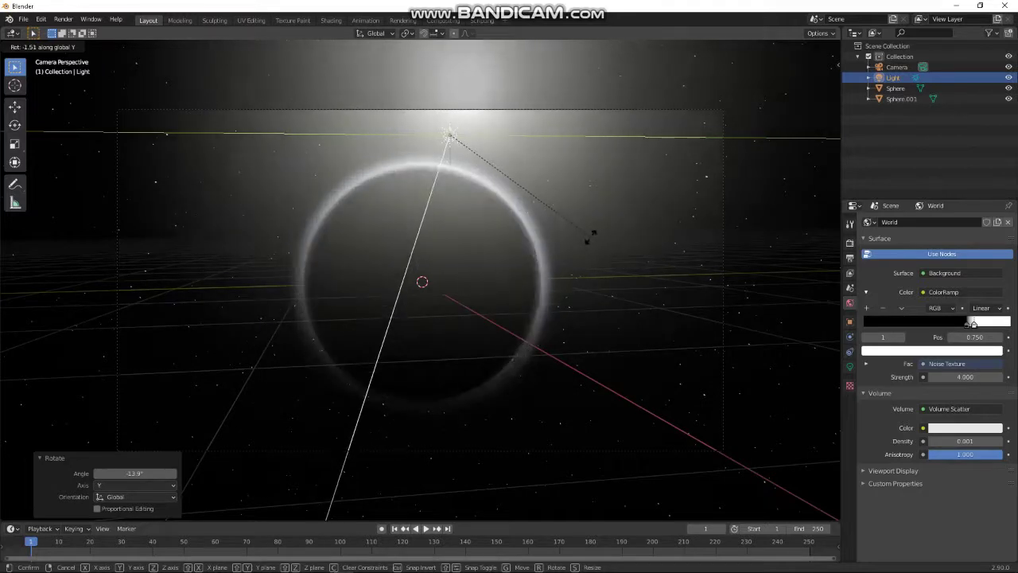
pyautogui.click(574, 272)
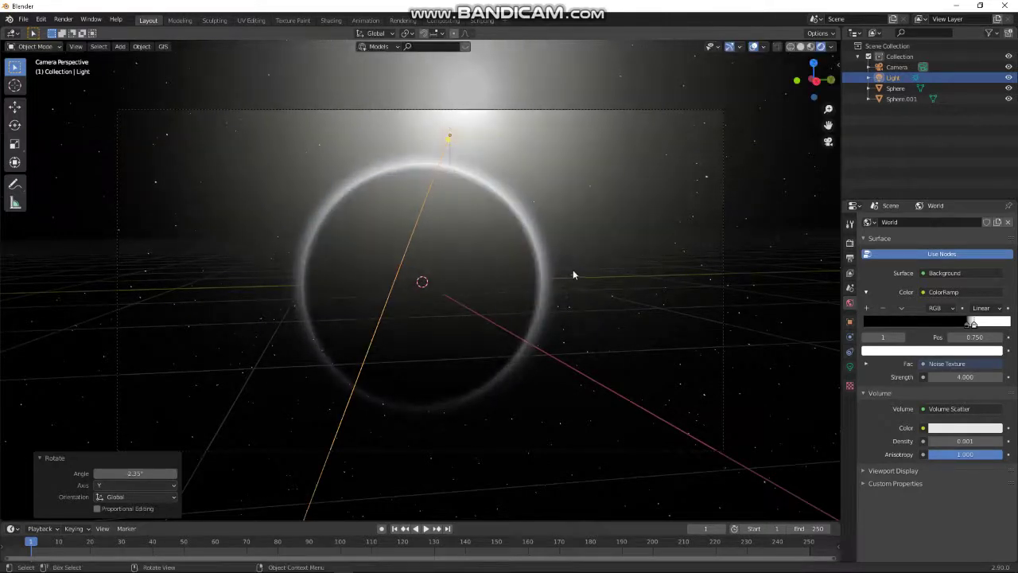
pyautogui.scroll(1, 593, 290)
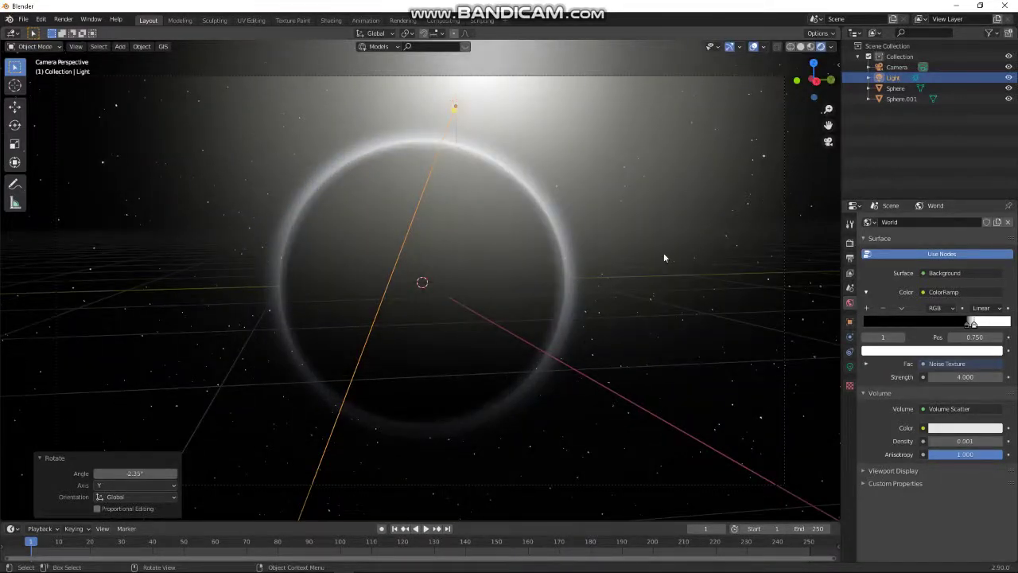
pyautogui.click(898, 100)
pyautogui.press('s')
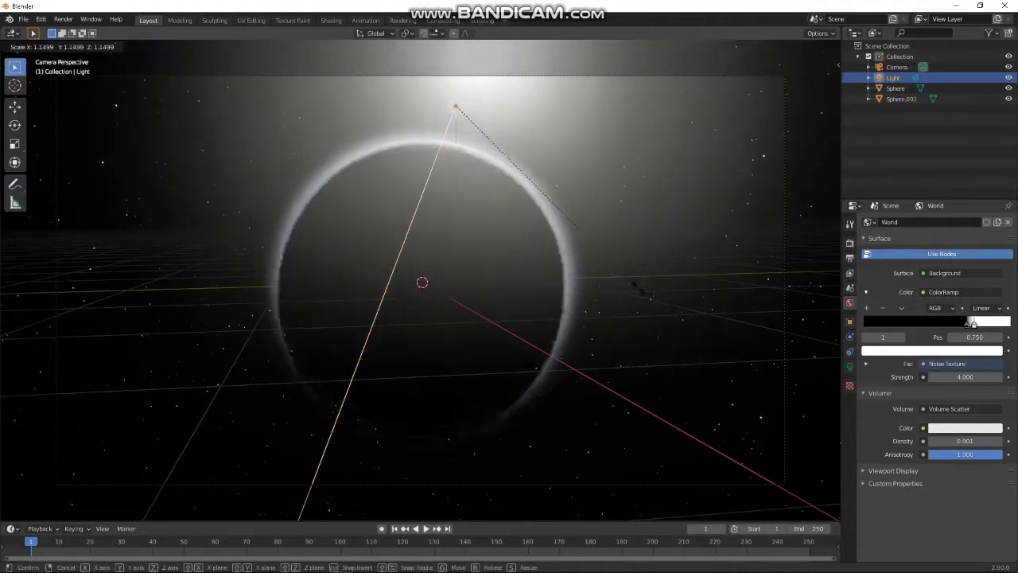
pyautogui.click(647, 290)
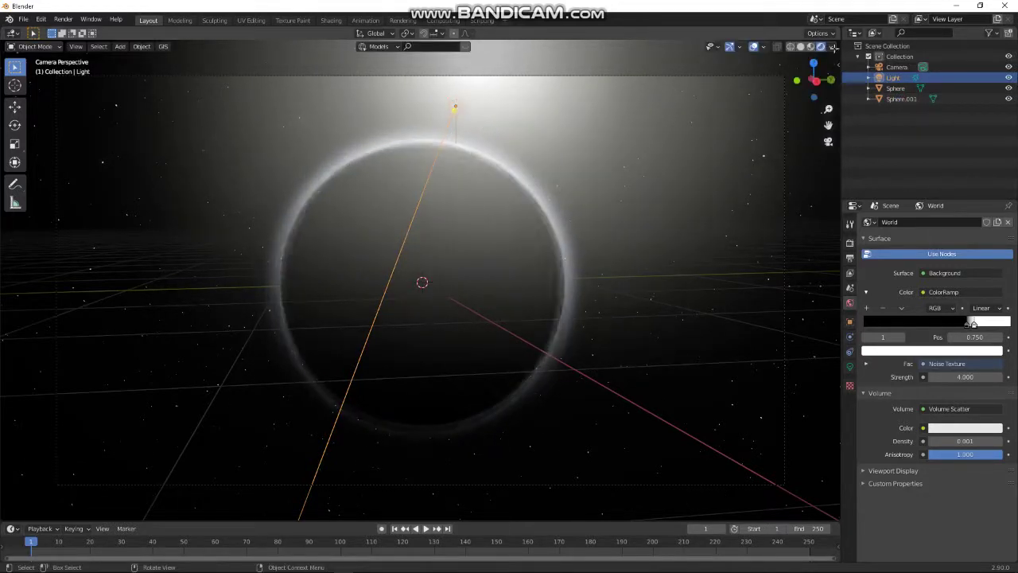
# - Hide the viewport overlays and align the camera to an angled view showing the moon's lit crescent beside the bright light glow
pyautogui.click(753, 47)
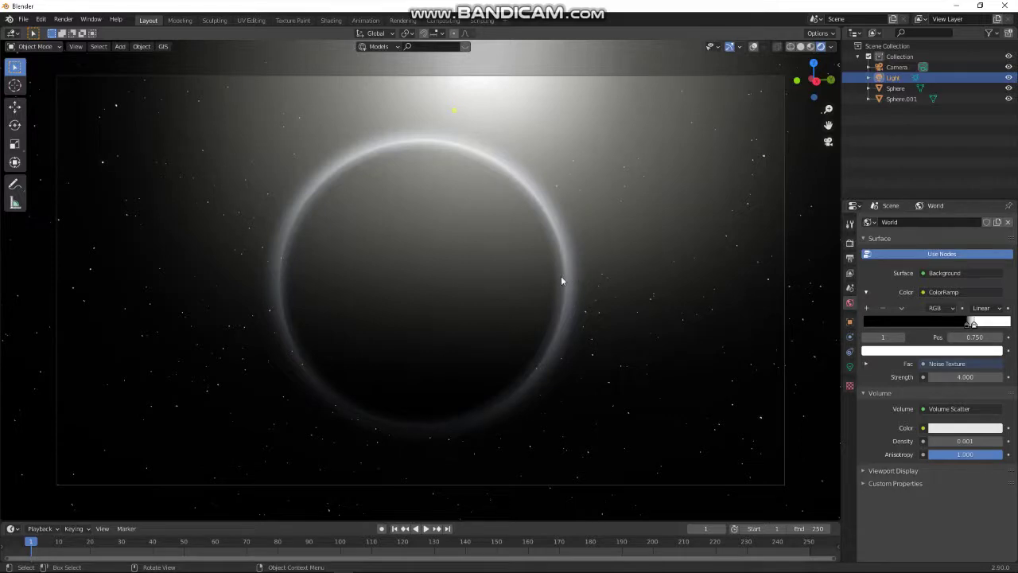
pyautogui.moveTo(560, 279); pyautogui.dragTo(556, 302, button='middle')
pyautogui.moveTo(496, 317); pyautogui.dragTo(525, 325, button='middle')
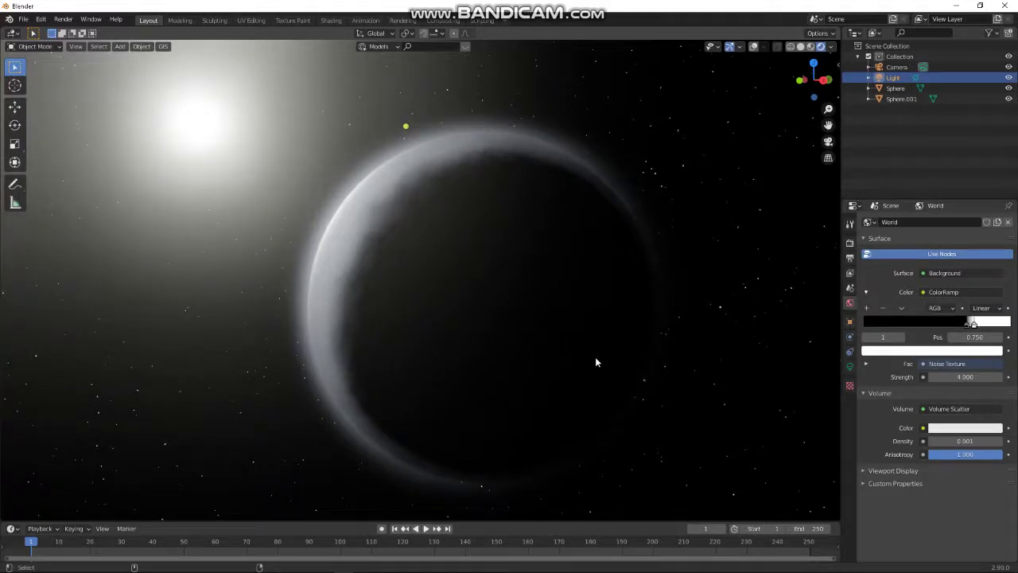
pyautogui.press('KP_0')
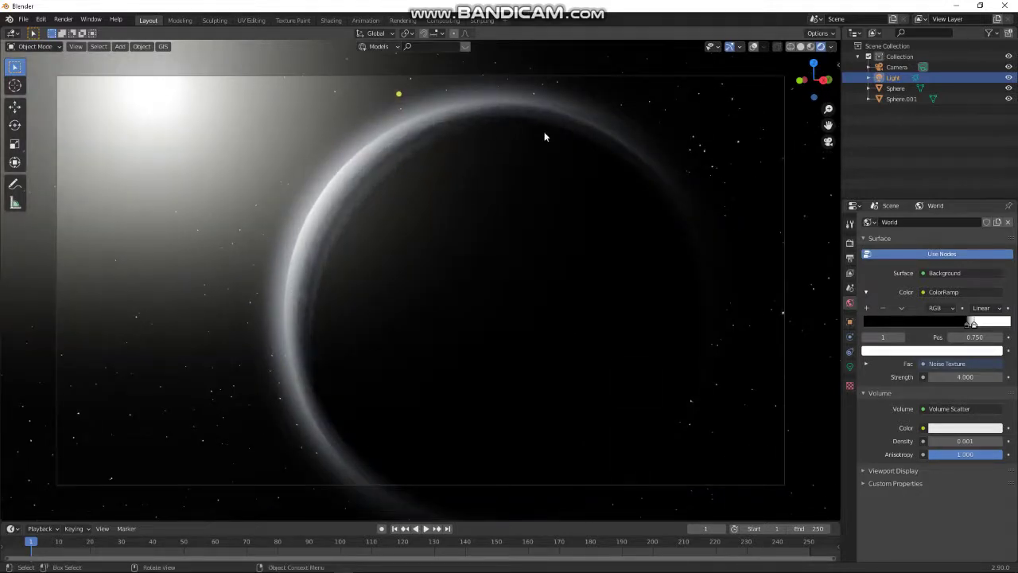
# - Show the overlays, select the camera and trackball-rotate it by about 4.09° and 3.71° to reframe the moon and glow
pyautogui.click(496, 76)
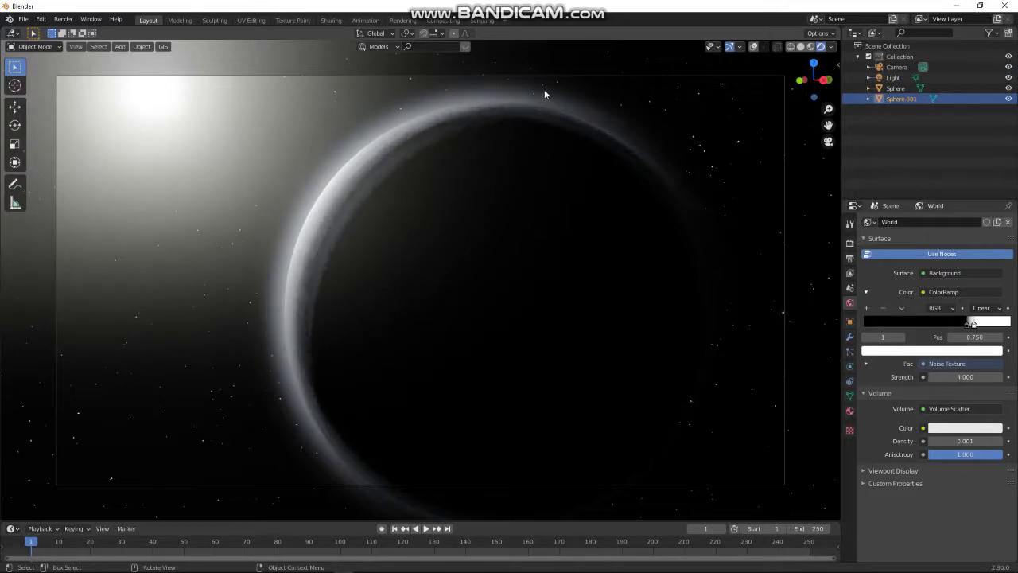
pyautogui.click(754, 46)
pyautogui.click(586, 170)
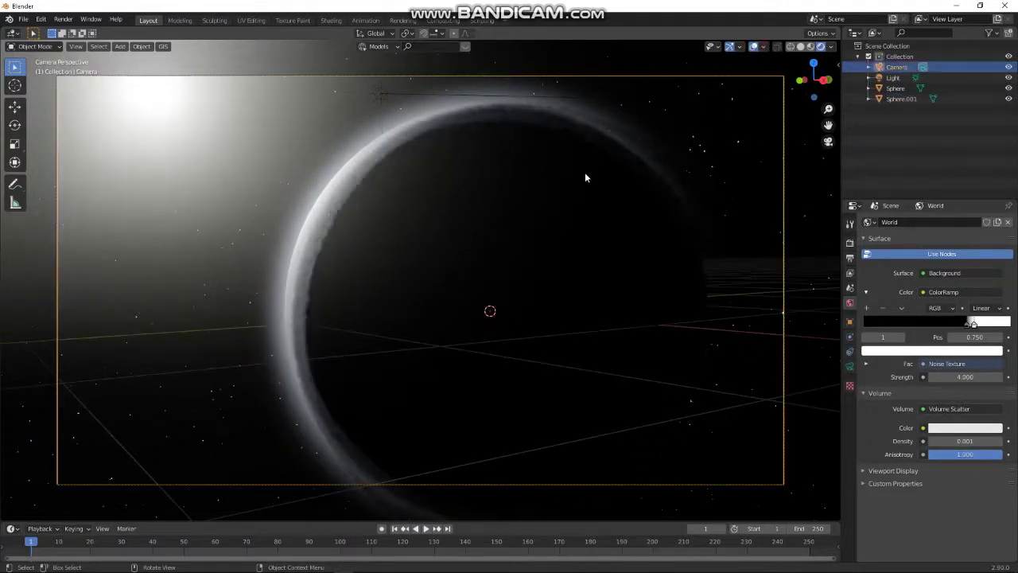
pyautogui.press('r')
pyautogui.press('r')
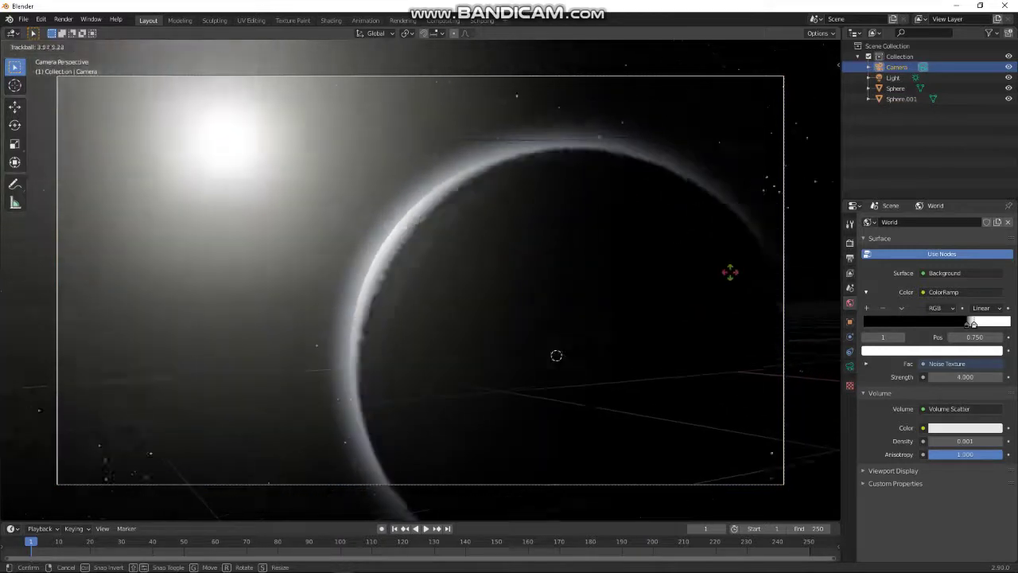
pyautogui.click(687, 281)
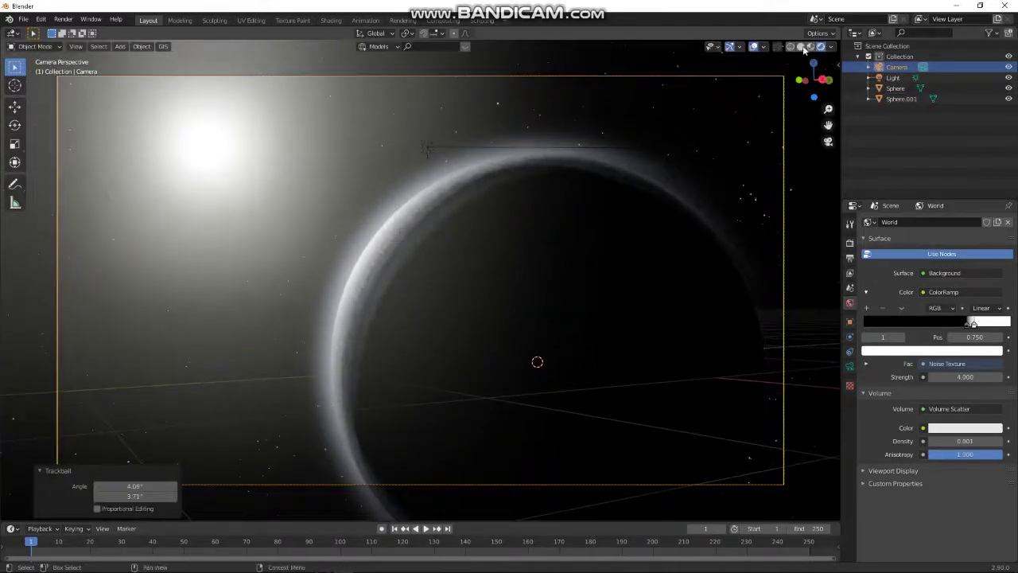
# - Hide the viewport overlays, render the image, view the whole frame and close the render window
pyautogui.click(754, 47)
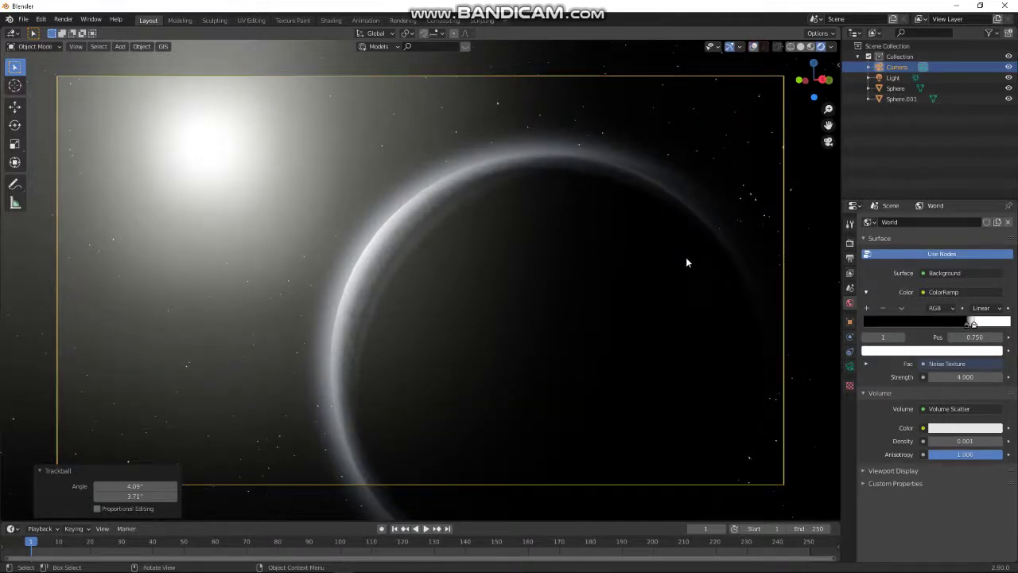
pyautogui.press('F12')
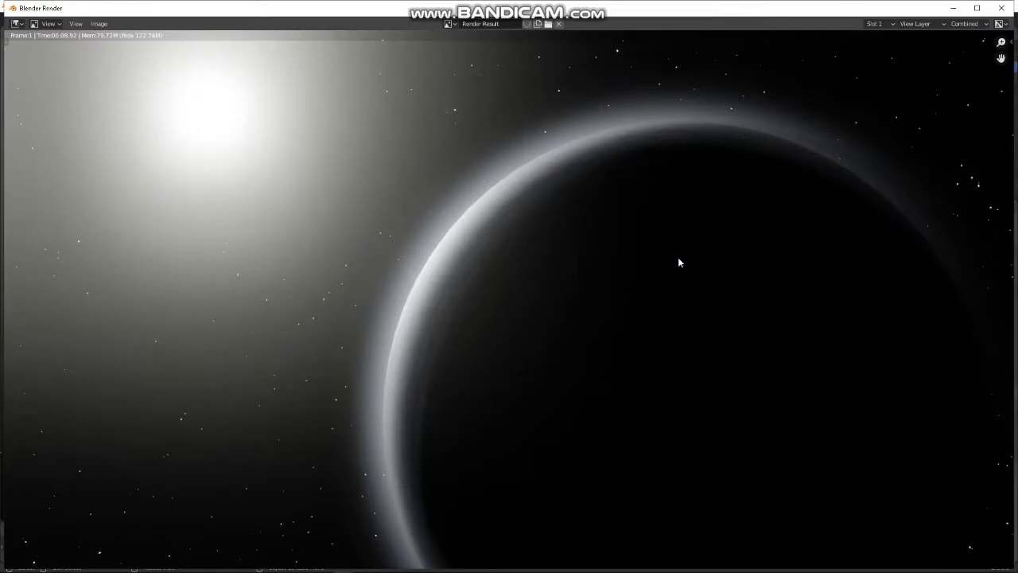
pyautogui.scroll(-1, 679, 262)
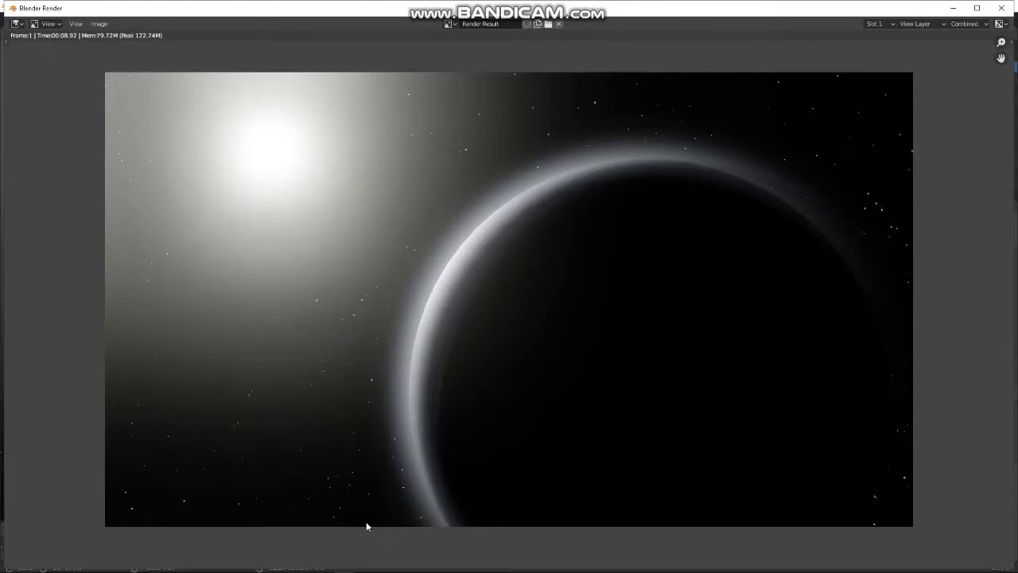
pyautogui.moveTo(354, 567)
pyautogui.click(1001, 8)
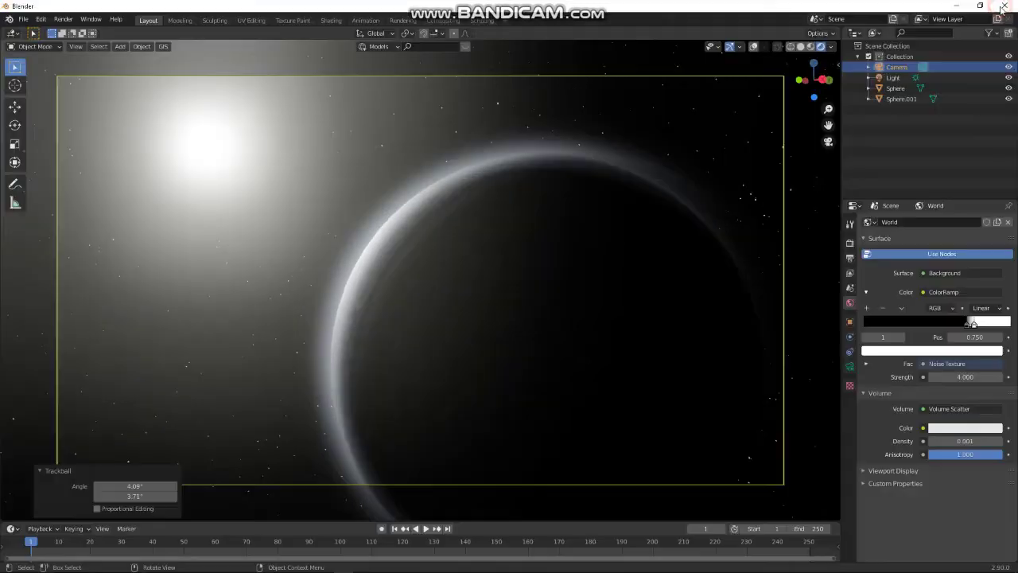
pyautogui.click(952, 7)
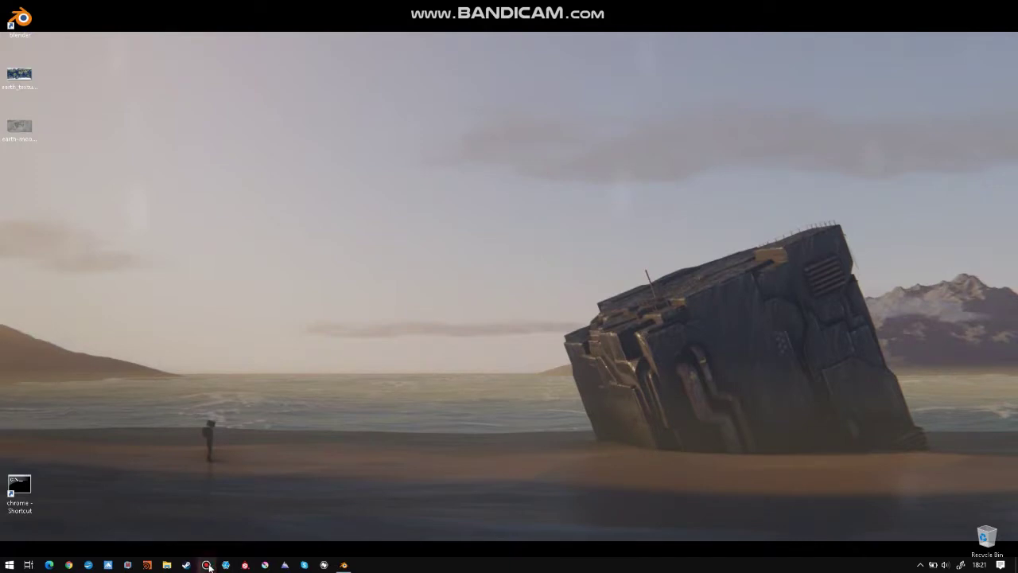
pyautogui.click(280, 568)
pyautogui.click(919, 565)
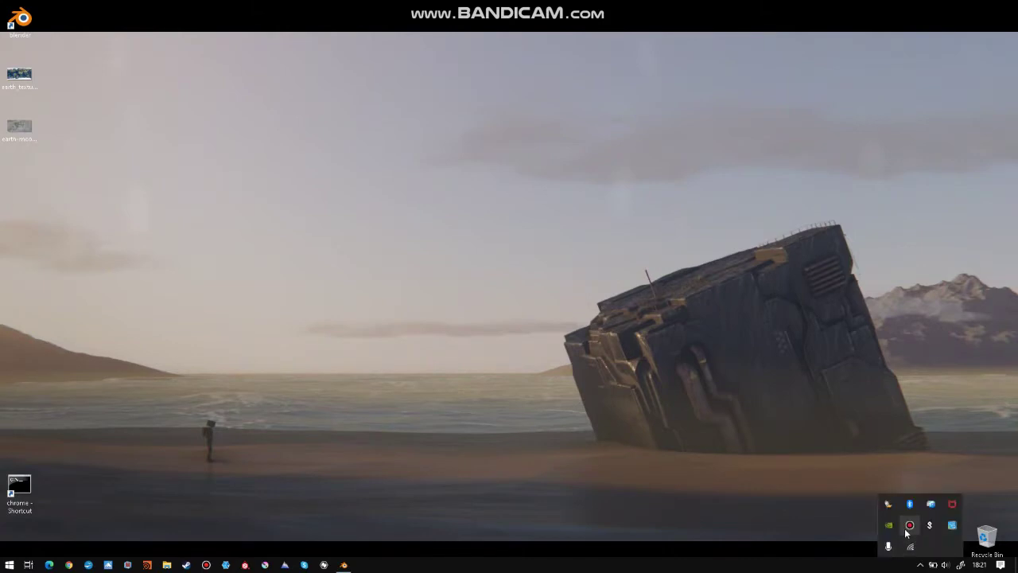